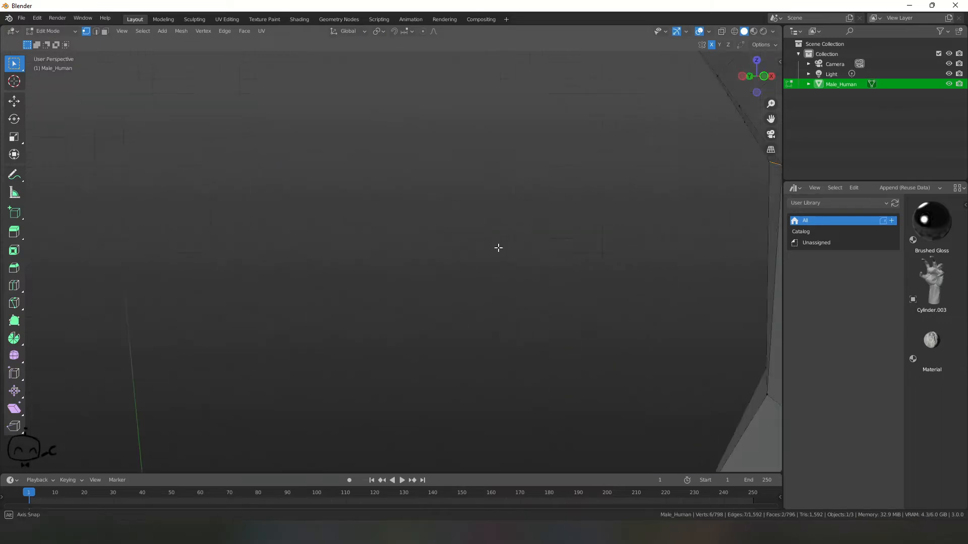
Delete the cone and use a cylinder beside the figure's head in its place.
{"action": "key", "text": "x"}
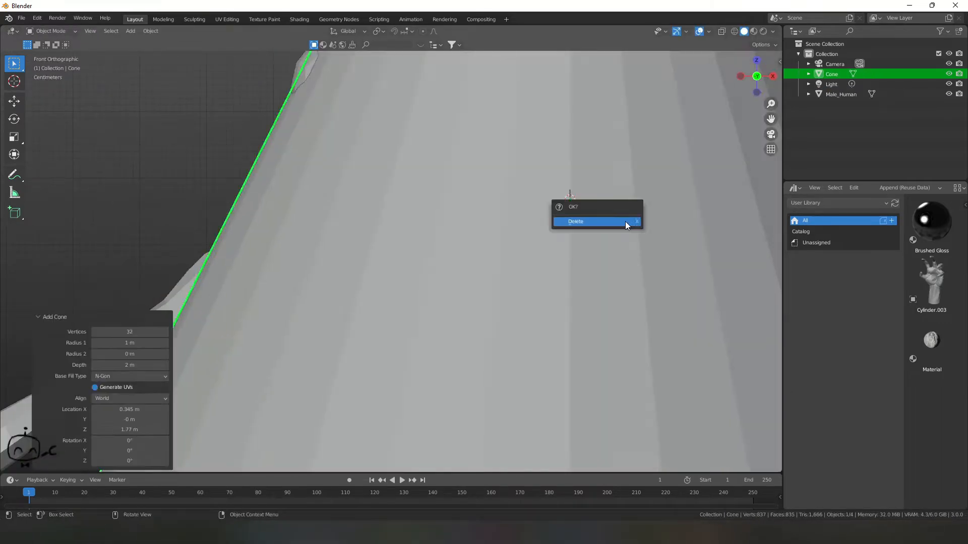
{"action": "left_click", "coordinate": [626, 225]}
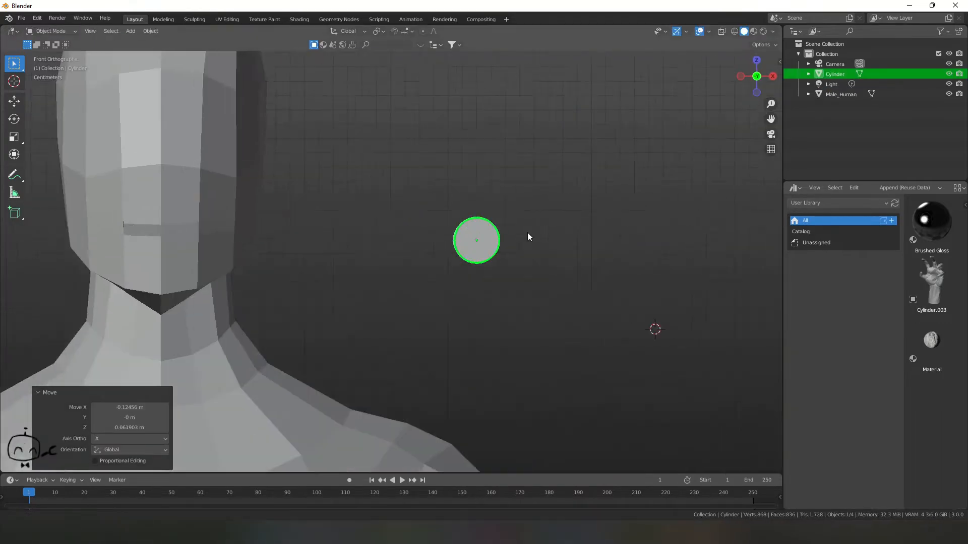
{"action": "key", "text": "shift+a"}
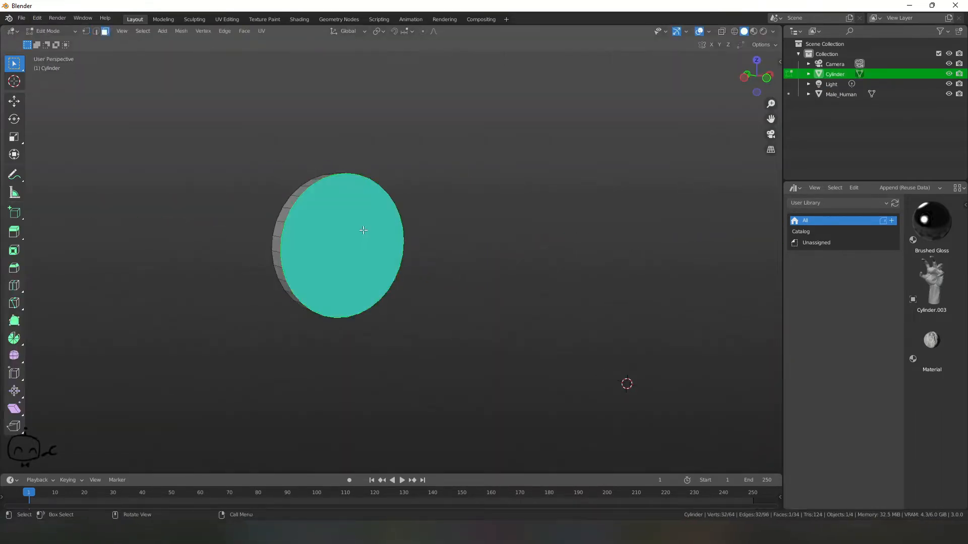
Inset the cylinder's front face and scale the inset along the Y axis.
{"action": "key", "text": "i"}
{"action": "left_click", "coordinate": [551, 281]}
{"action": "key", "text": "s"}
{"action": "key", "text": "y"}
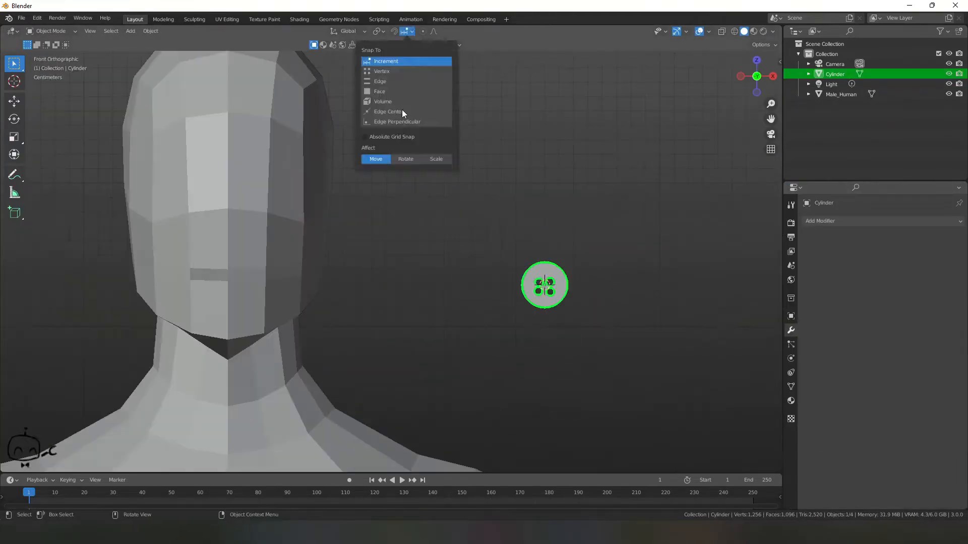
Duplicate the four-hole button and place the copy on the head as an eye.
{"action": "key", "text": "shift+d"}
{"action": "left_click", "coordinate": [277, 174]}
{"action": "scroll", "coordinate": [276, 174], "scroll_direction": "down", "scroll_amount": 3}
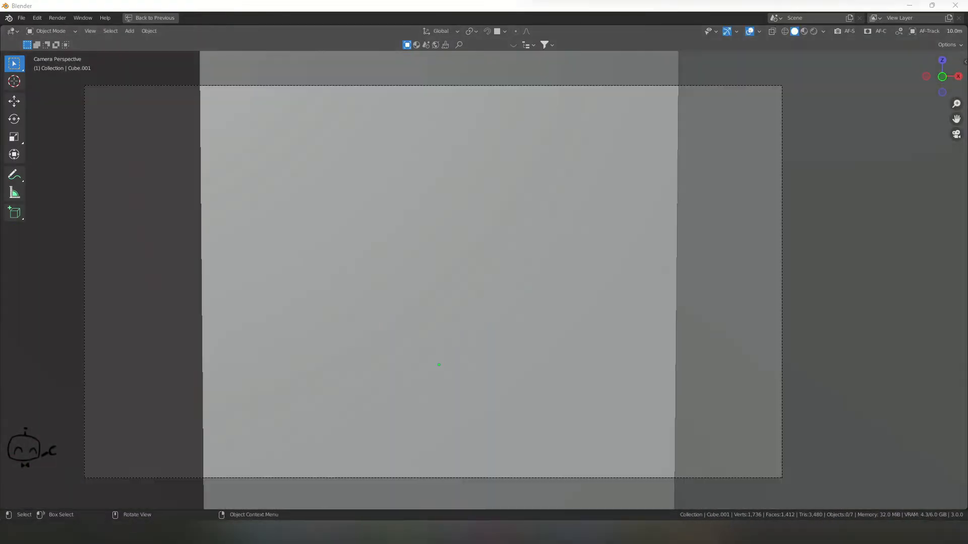
Swing the panel in front of the figure open by rotating it about the global Z axis.
{"action": "left_click", "coordinate": [663, 201]}
{"action": "key", "text": "r"}
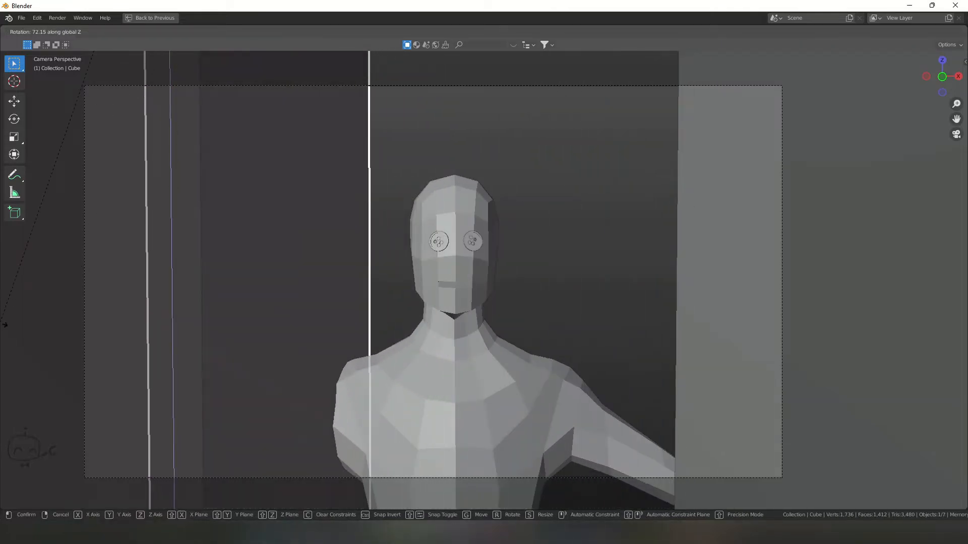
{"action": "left_click", "coordinate": [65, 344]}
{"action": "key", "text": "r"}
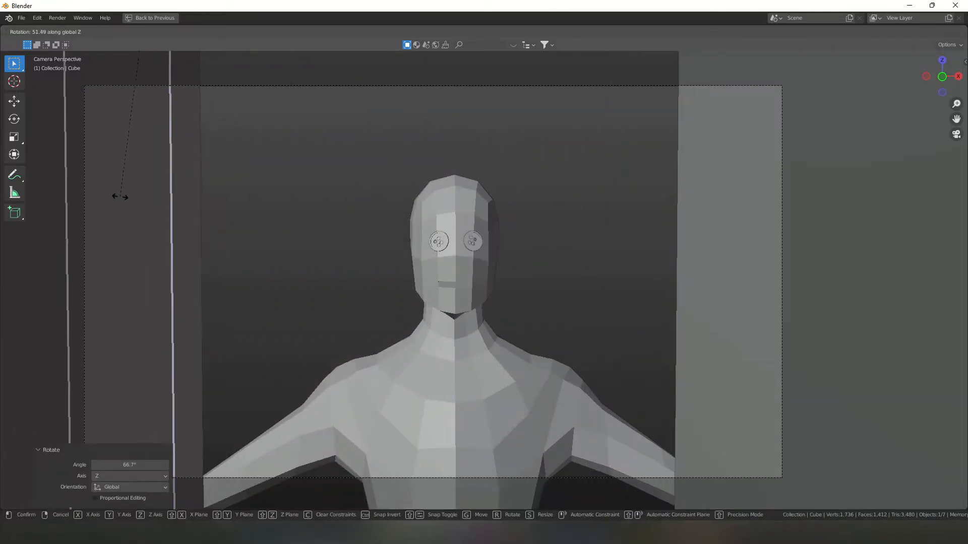
{"action": "left_click", "coordinate": [492, 271]}
Select the Male_Human figure in close view and enter Sculpt Mode.
{"action": "left_click", "coordinate": [487, 274]}
{"action": "middle_click_drag", "start_coordinate": [487, 274], "coordinate": [536, 231], "text": "ctrl"}
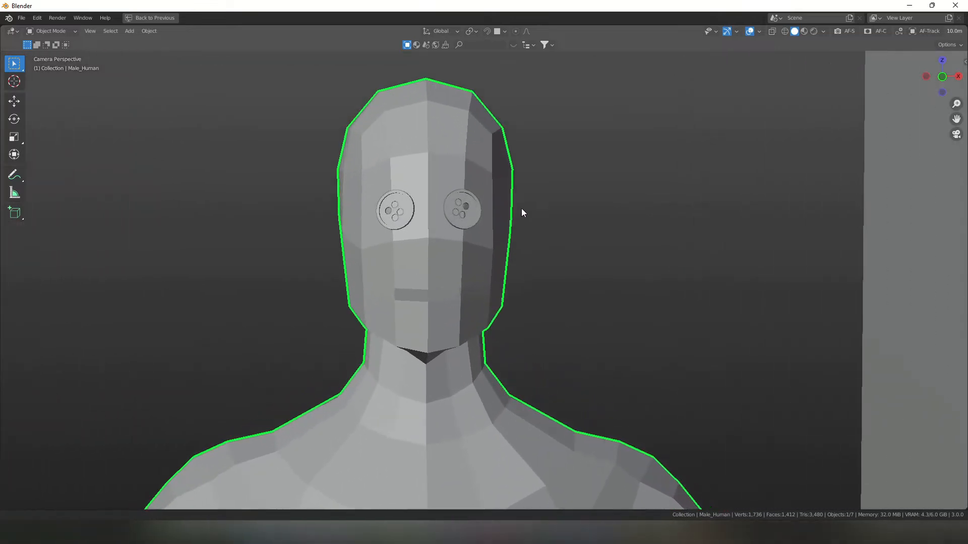
{"action": "key", "text": "ctrl+Tab"}
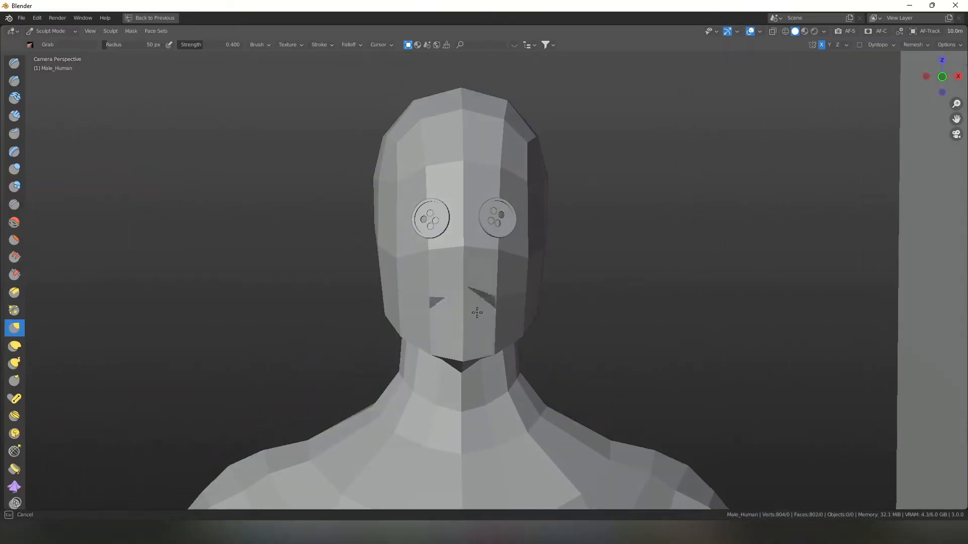
Try to pull the figure's mouth area downward with the Grab brush, and undo both strokes.
{"action": "left_click_drag", "start_coordinate": [488, 357], "coordinate": [492, 378]}
{"action": "left_click_drag", "start_coordinate": [483, 311], "coordinate": [495, 432]}
{"action": "key", "text": "ctrl+z"}
{"action": "key", "text": "ctrl+z"}
Pull the figure's mouth and chin area upward with two Grab brush strokes in Sculpt Mode.
{"action": "key", "text": "ctrl+Tab"}
{"action": "left_click_drag", "start_coordinate": [470, 306], "coordinate": [481, 267]}
{"action": "left_click_drag", "start_coordinate": [483, 353], "coordinate": [496, 284]}
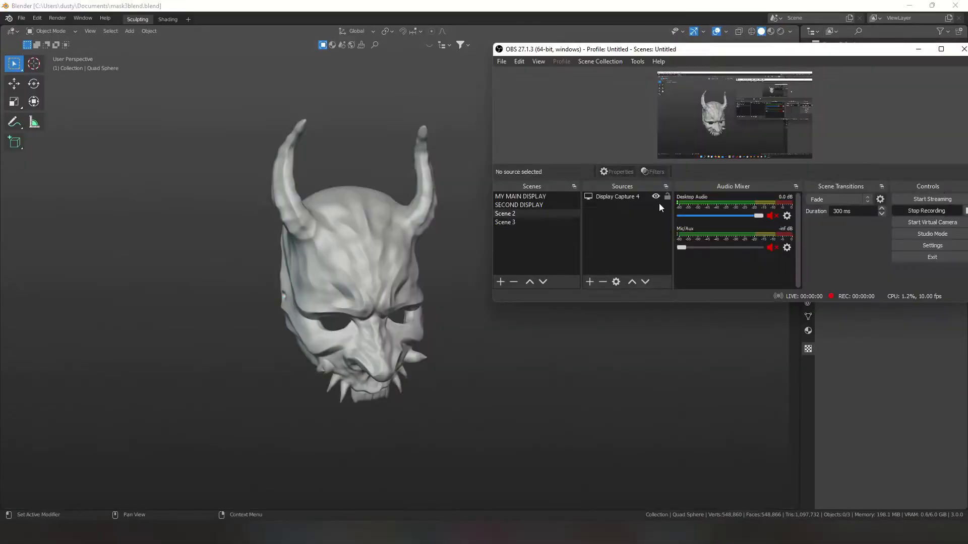
In the mask3blend.blend file, select the horned mask and enter Sculpt Mode.
{"action": "left_click", "coordinate": [394, 228]}
{"action": "key", "text": "ctrl+Tab"}
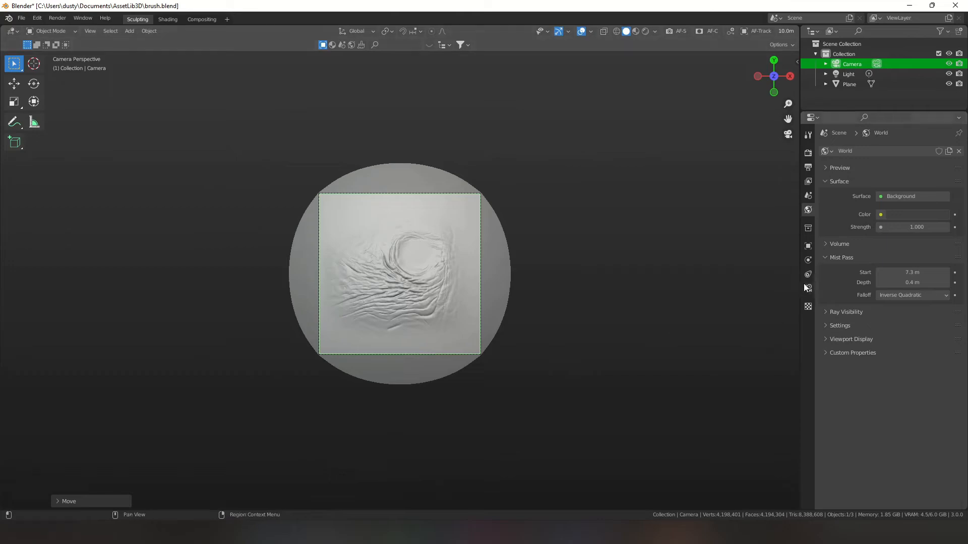
In the brush.blend file, bring up the selected camera's data settings.
{"action": "left_click", "coordinate": [807, 286]}
{"action": "scroll", "coordinate": [845, 305], "scroll_direction": "down", "scroll_amount": 2}
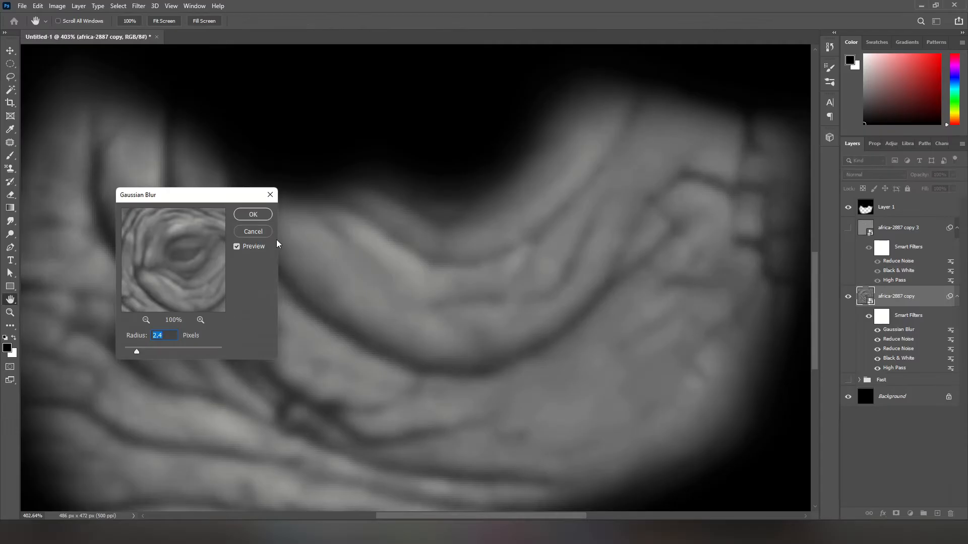
In Photoshop, apply a 2.4-pixel Gaussian Blur to the africa-2887 copy and lower the brightness in a Brightness/Contrast adjustment.
{"action": "key", "text": "Return"}
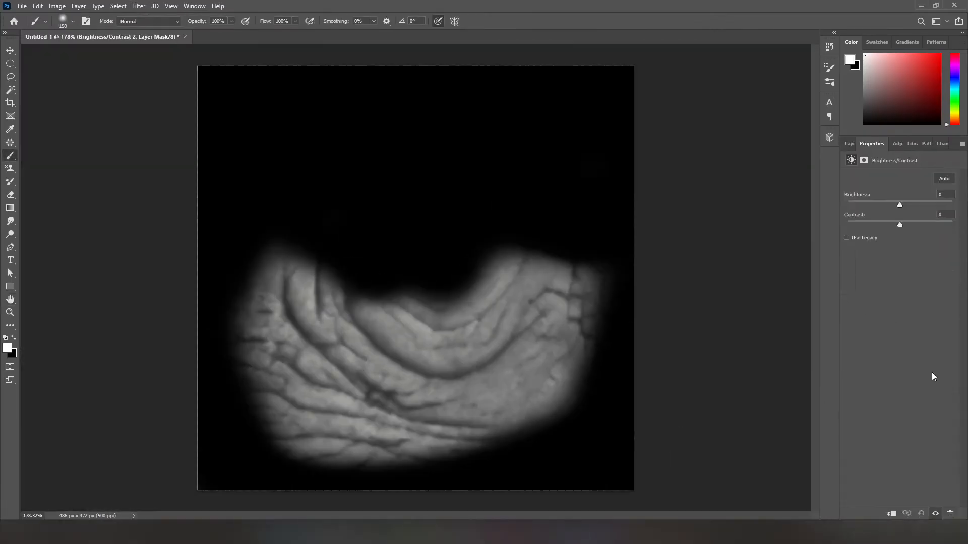
{"action": "left_click_drag", "start_coordinate": [900, 202], "coordinate": [888, 204]}
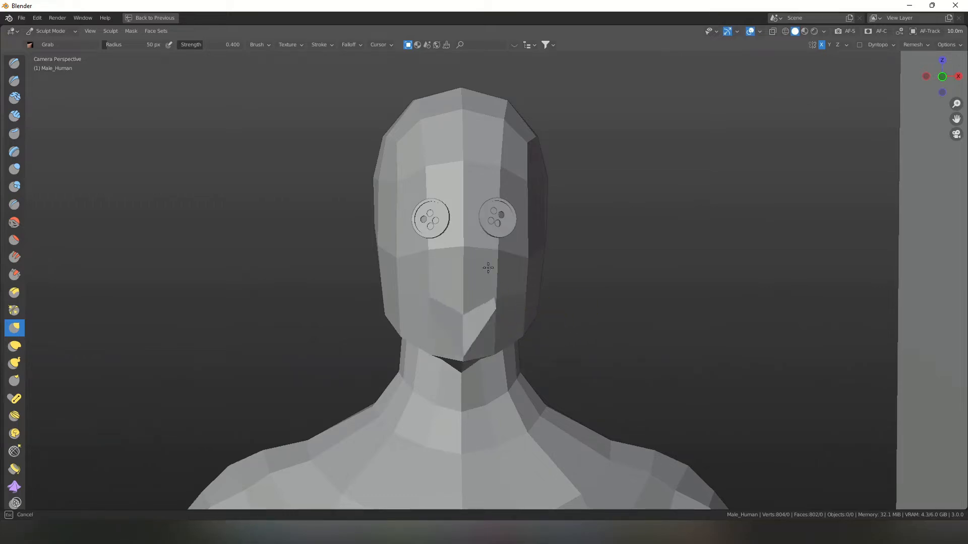
Back in Blender, reshape the figure's mouth with alternating upward and downward Grab brush strokes.
{"action": "left_click_drag", "start_coordinate": [506, 455], "coordinate": [506, 416]}
{"action": "left_click_drag", "start_coordinate": [487, 272], "coordinate": [494, 336]}
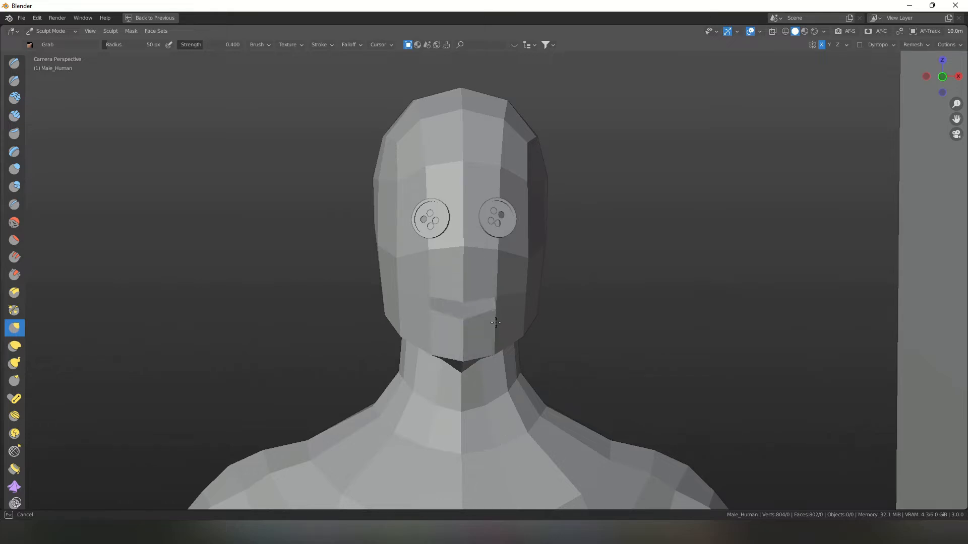
{"action": "left_click_drag", "start_coordinate": [516, 435], "coordinate": [507, 403]}
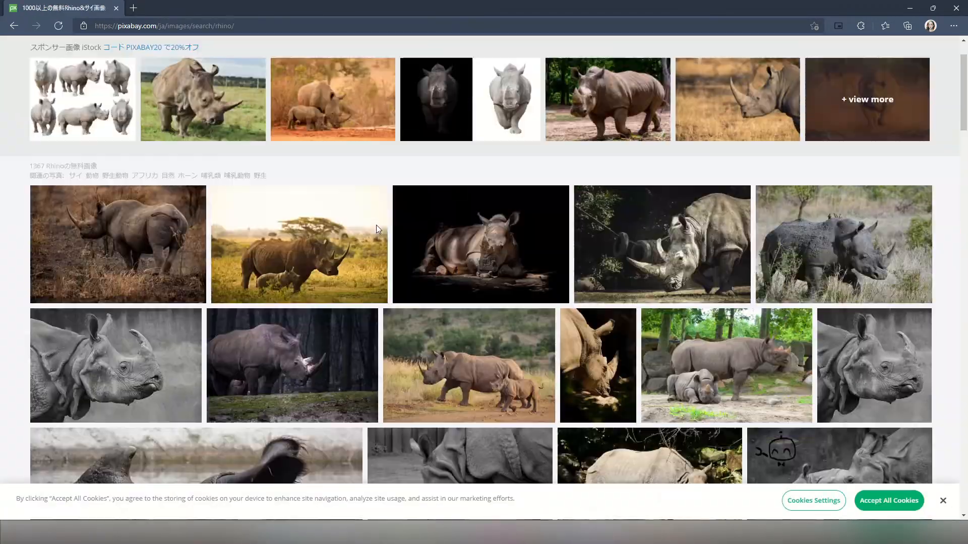
Browse the Pixabay rhino photos for reference, and examine the face of the rhino sculpt in Blender from the side.
{"action": "scroll", "coordinate": [376, 225], "scroll_direction": "down", "scroll_amount": 5}
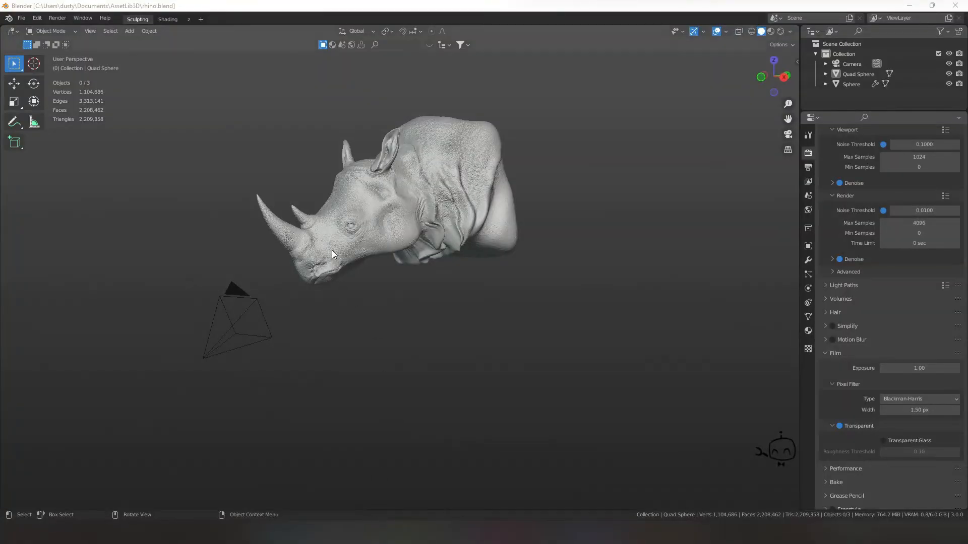
{"action": "middle_click_drag", "start_coordinate": [250, 254], "coordinate": [469, 284]}
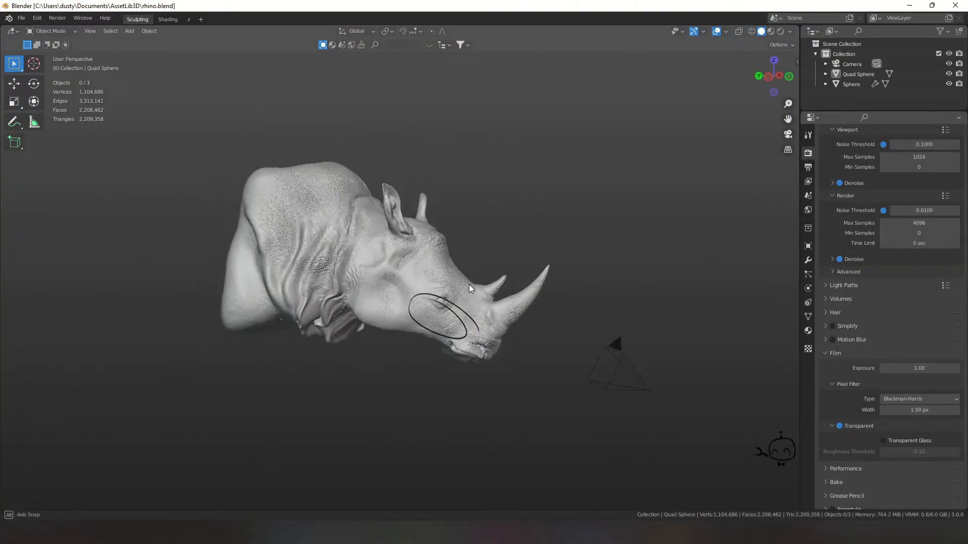
{"action": "scroll", "coordinate": [467, 329], "scroll_direction": "up", "scroll_amount": 5}
{"action": "middle_click_drag", "start_coordinate": [468, 329], "coordinate": [463, 374]}
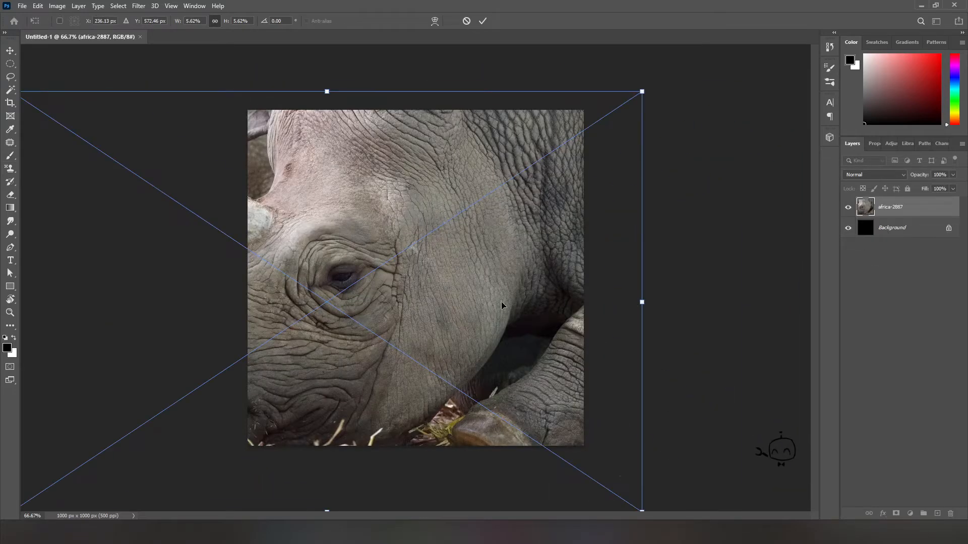
In Photoshop, position the placed africa-2887 photo and crop the canvas to about 486 × 472 px around the rhino's eye.
{"action": "left_click_drag", "start_coordinate": [504, 305], "coordinate": [586, 294]}
{"action": "left_click", "coordinate": [483, 22]}
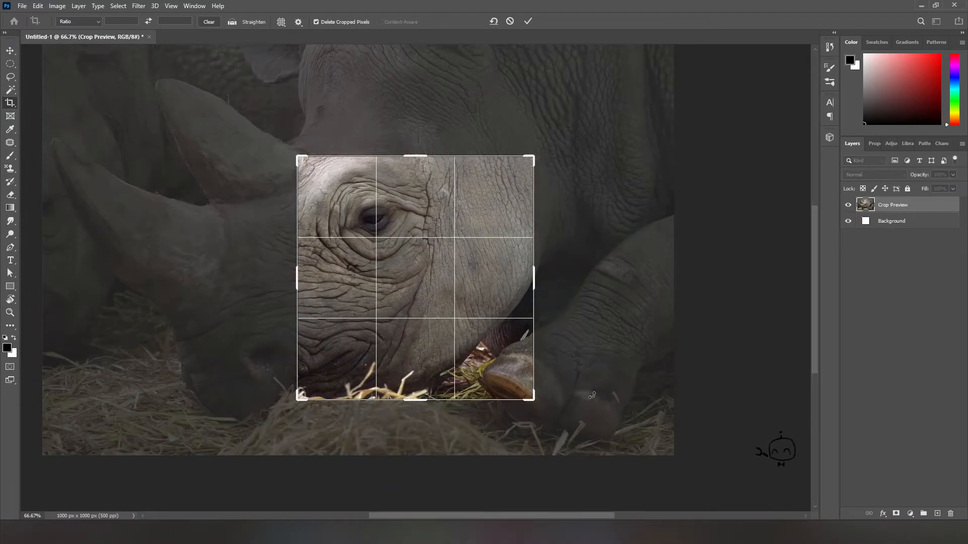
{"action": "left_click_drag", "start_coordinate": [534, 400], "coordinate": [499, 359]}
{"action": "key", "text": "Return"}
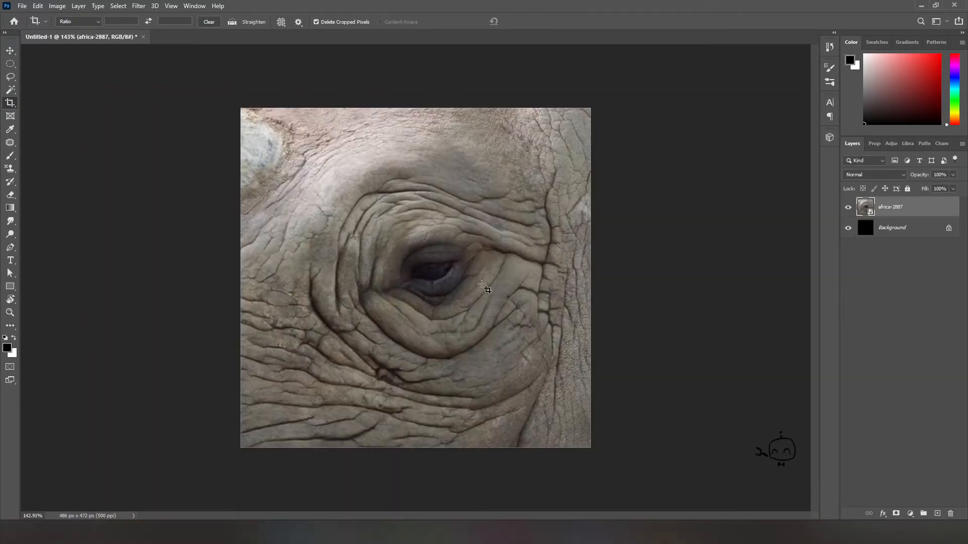
Add a new layer, group it with the africa-2887 layer, and name the group Fast.
{"action": "right_click", "coordinate": [887, 207]}
{"action": "left_click", "coordinate": [937, 513]}
{"action": "left_click", "coordinate": [899, 227], "text": "shift"}
{"action": "key", "text": "ctrl+g"}
{"action": "double_click", "coordinate": [885, 203]}
{"action": "type", "text": "Fast]"}
{"action": "key", "text": "Return"}
{"action": "double_click", "coordinate": [913, 204]}
{"action": "left_click", "coordinate": [813, 233]}
{"action": "key", "text": "c"}
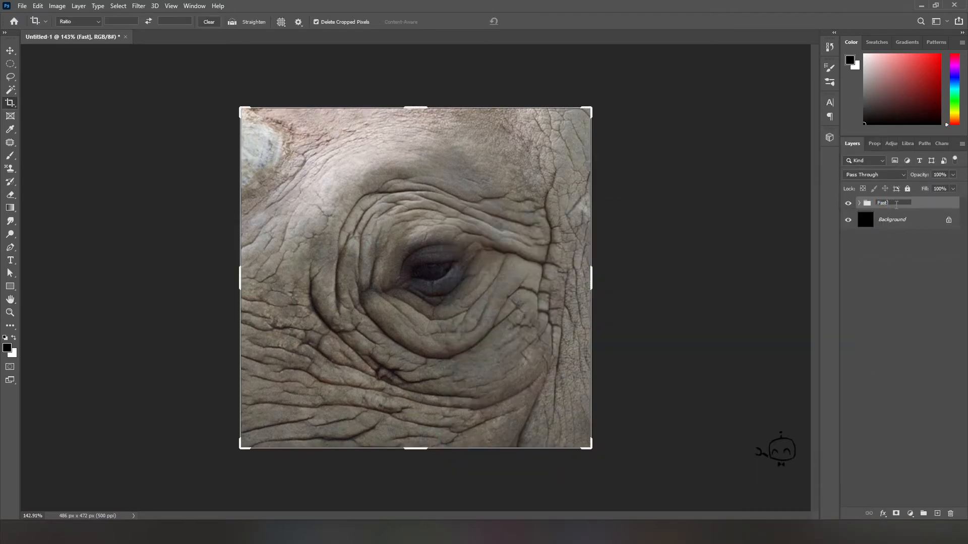
Duplicate the africa-2887 layer and move the copy above the Fast group.
{"action": "right_click", "coordinate": [902, 240]}
{"action": "left_click", "coordinate": [849, 105]}
{"action": "key", "text": "Return"}
{"action": "left_click_drag", "start_coordinate": [900, 240], "coordinate": [892, 200]}
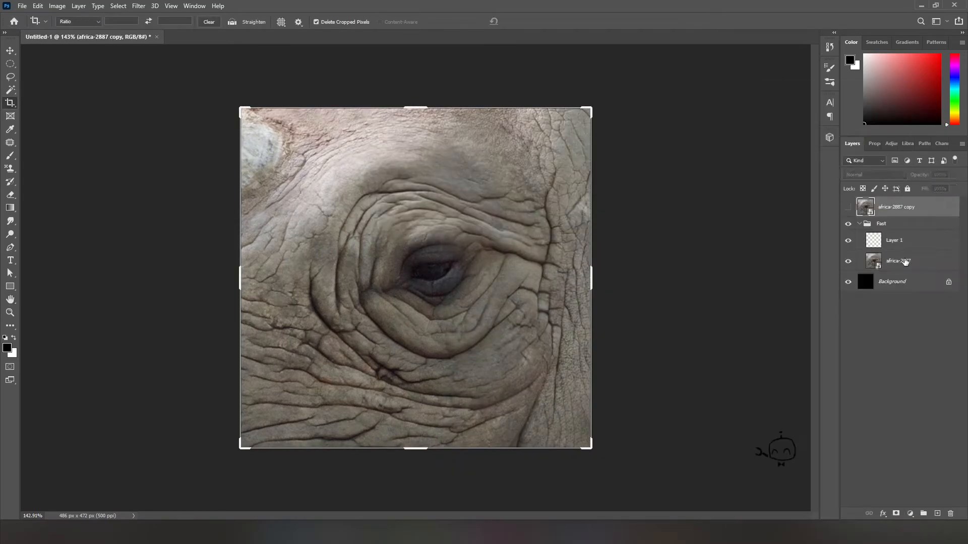
Paint soft black on Layer 1 over everything except the wrinkles under the rhino's eye.
{"action": "left_click", "coordinate": [905, 262]}
{"action": "left_click", "coordinate": [894, 240]}
{"action": "key", "text": "b"}
{"action": "mouse_move", "coordinate": [598, 199]}
{"action": "left_mouse_down"}
{"action": "mouse_move", "coordinate": [542, 103]}
{"action": "mouse_move", "coordinate": [603, 285]}
{"action": "mouse_move", "coordinate": [370, 501]}
{"action": "mouse_move", "coordinate": [274, 96]}
{"action": "mouse_move", "coordinate": [563, 311]}
{"action": "mouse_move", "coordinate": [434, 259]}
{"action": "mouse_move", "coordinate": [540, 220]}
{"action": "mouse_move", "coordinate": [480, 195]}
{"action": "mouse_move", "coordinate": [575, 303]}
{"action": "mouse_move", "coordinate": [356, 244]}
{"action": "mouse_move", "coordinate": [562, 430]}
{"action": "mouse_move", "coordinate": [244, 368]}
{"action": "left_mouse_up"}
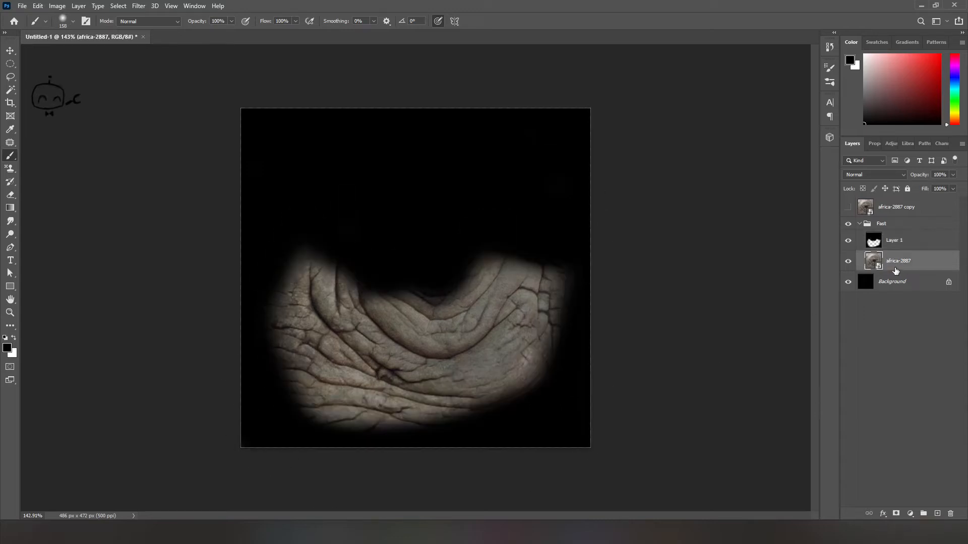
Apply a High Pass filter with a 5.2-pixel radius to the africa-2887 layer.
{"action": "left_click", "coordinate": [138, 5]}
{"action": "mouse_move", "coordinate": [202, 221]}
{"action": "left_click", "coordinate": [282, 232]}
{"action": "left_click_drag", "start_coordinate": [411, 263], "coordinate": [427, 264]}
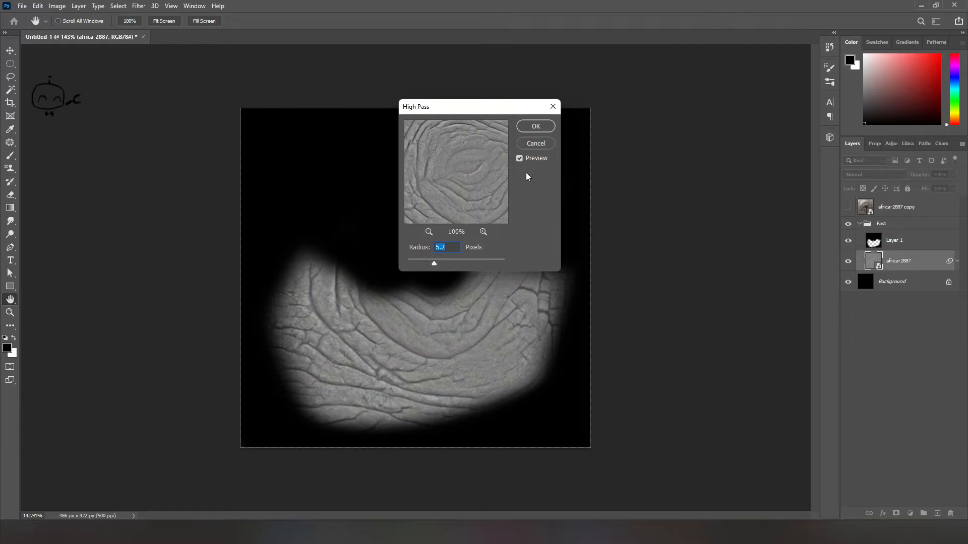
{"action": "left_click", "coordinate": [535, 126]}
Add a Brightness/Contrast adjustment above the africa-2887 layer in the Fast group and lower its brightness.
{"action": "left_click", "coordinate": [910, 513]}
{"action": "left_click", "coordinate": [918, 370]}
{"action": "key", "text": "b"}
{"action": "mouse_move", "coordinate": [900, 204]}
{"action": "left_mouse_down"}
{"action": "mouse_move", "coordinate": [912, 205]}
{"action": "mouse_move", "coordinate": [888, 215]}
{"action": "left_mouse_up"}
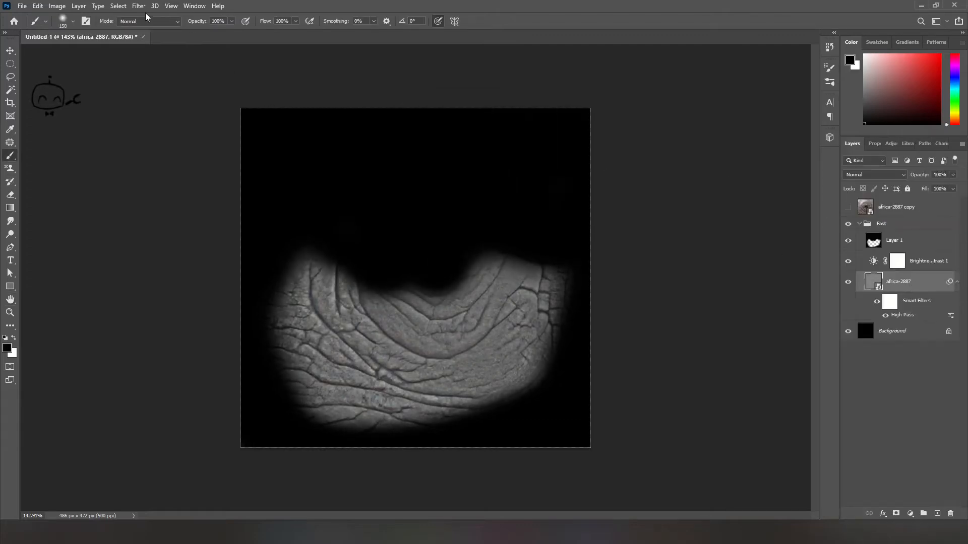
Apply a Gaussian Blur with a radius below 1.5 pixels to the africa-2887 layer.
{"action": "left_click", "coordinate": [139, 6]}
{"action": "mouse_move", "coordinate": [209, 135]}
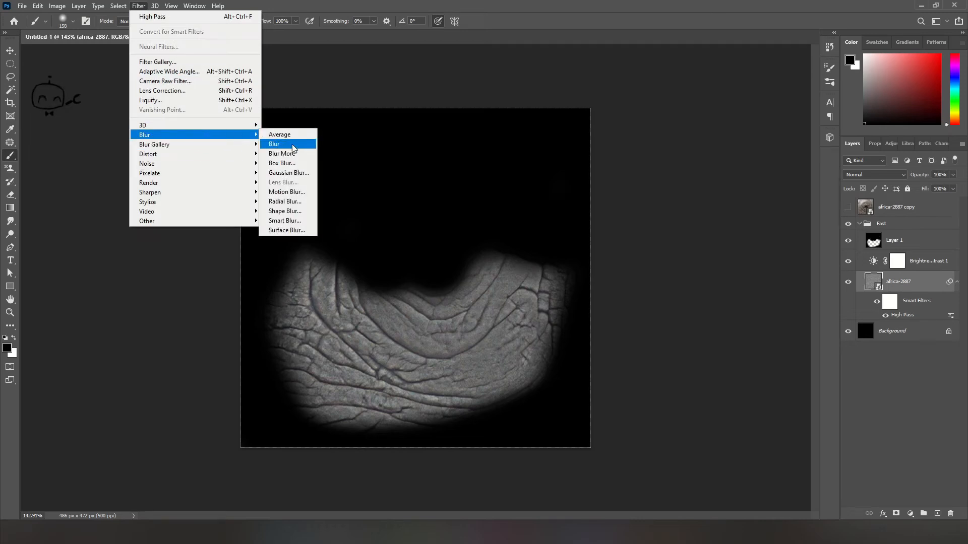
{"action": "left_click", "coordinate": [295, 174]}
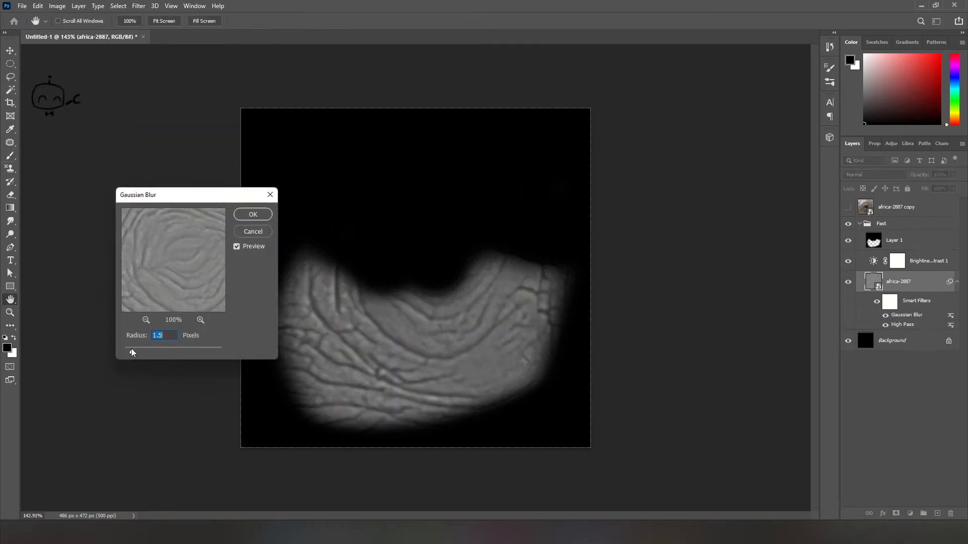
{"action": "left_click_drag", "start_coordinate": [133, 353], "coordinate": [129, 351]}
{"action": "left_click", "coordinate": [257, 219]}
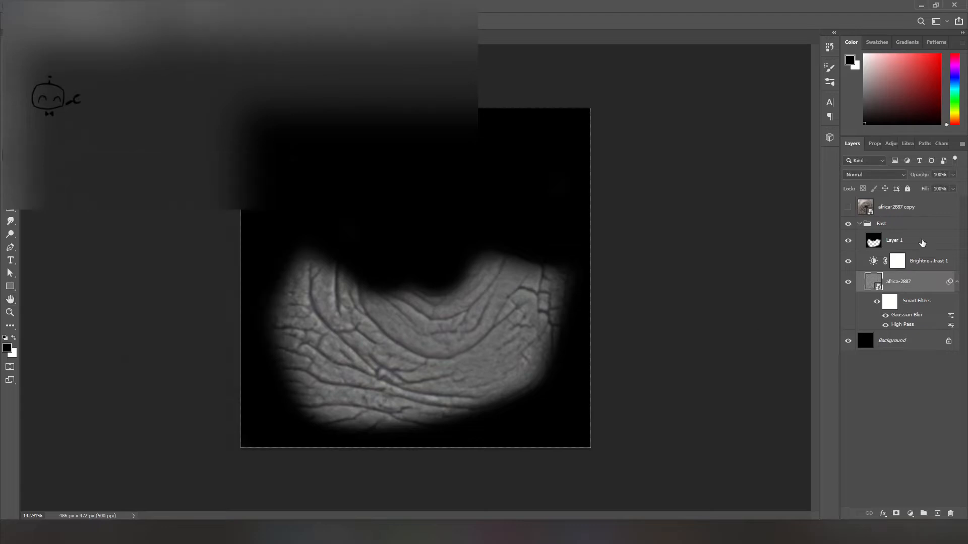
Save the finished wrinkle image as undereye.png.
{"action": "key", "text": "ctrl+shift+s"}
{"action": "left_click", "coordinate": [294, 233]}
{"action": "left_click", "coordinate": [202, 388]}
{"action": "type", "text": "underlay"}
{"action": "key", "text": "Return"}
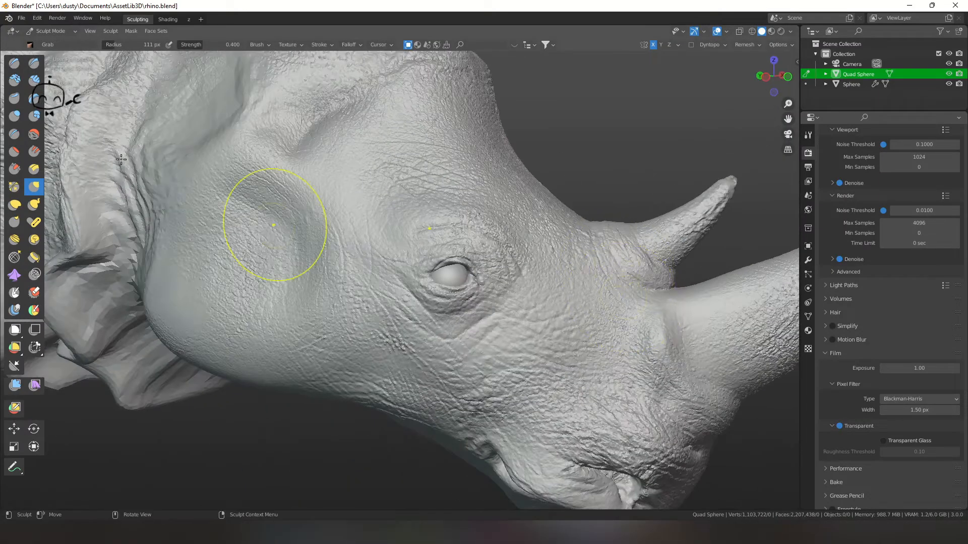
In Blender, choose the Draw sculpt brush, create a new brush texture and load undereye.png into it.
{"action": "key", "text": "x"}
{"action": "left_click", "coordinate": [808, 349]}
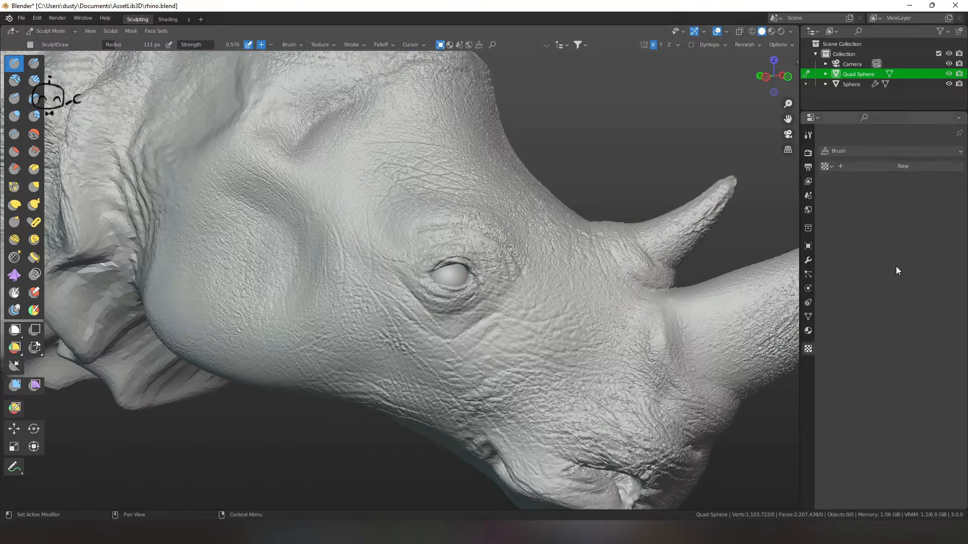
{"action": "left_click", "coordinate": [920, 328]}
{"action": "left_click", "coordinate": [386, 172]}
{"action": "left_click", "coordinate": [637, 401]}
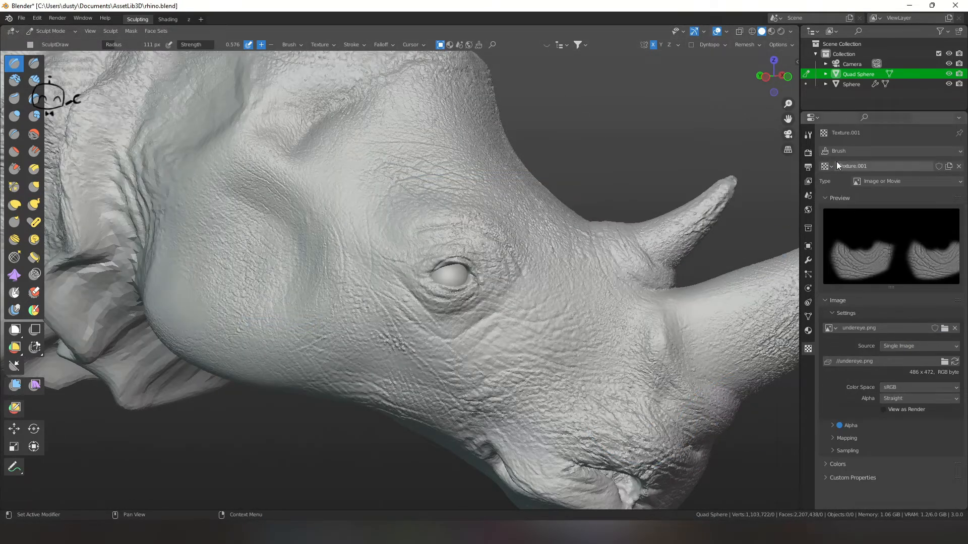
Set the Draw brush's falloff curve to Constant.
{"action": "left_click", "coordinate": [808, 153]}
{"action": "left_click", "coordinate": [808, 135]}
{"action": "middle_click_drag", "start_coordinate": [895, 372], "coordinate": [926, 131]}
{"action": "scroll", "coordinate": [911, 188], "scroll_direction": "down", "scroll_amount": 5}
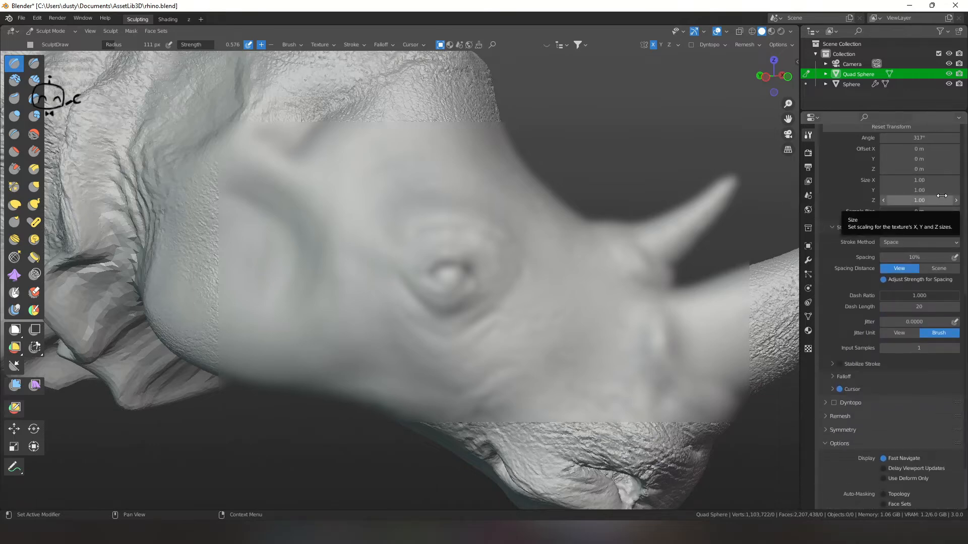
{"action": "left_click", "coordinate": [862, 379]}
{"action": "left_click", "coordinate": [888, 392]}
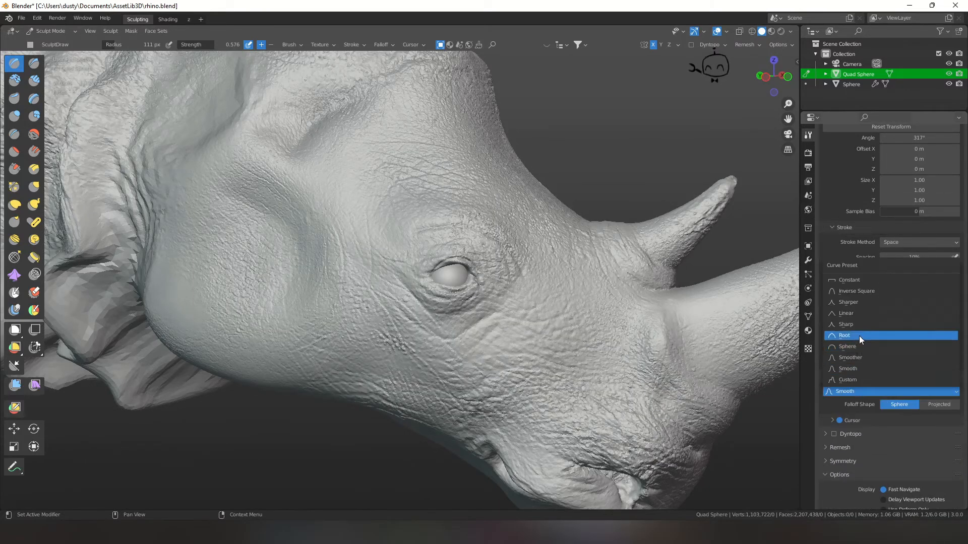
{"action": "left_click", "coordinate": [872, 281]}
Set the Draw brush's stroke method to Anchored and rotate the stencil texture over the area beneath the eye.
{"action": "left_click", "coordinate": [933, 242]}
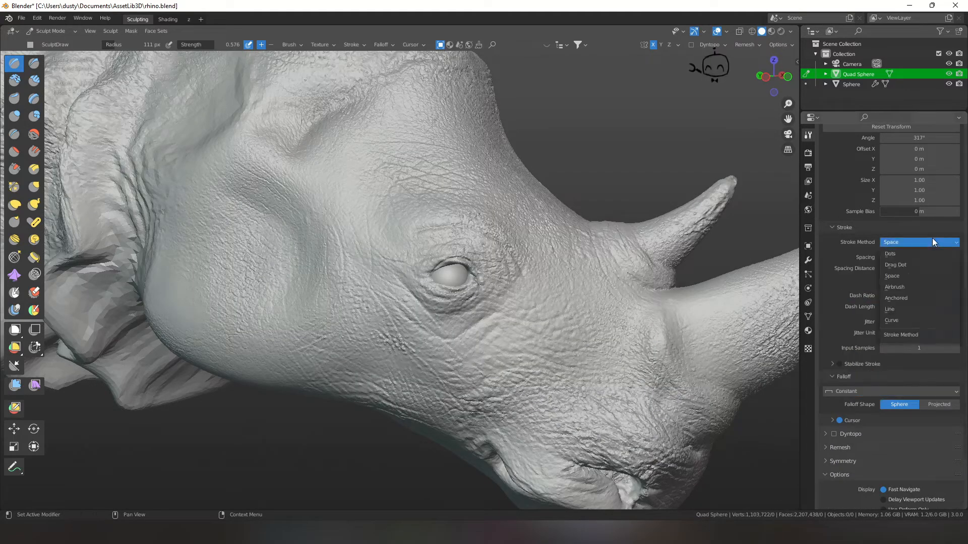
{"action": "left_click", "coordinate": [913, 295]}
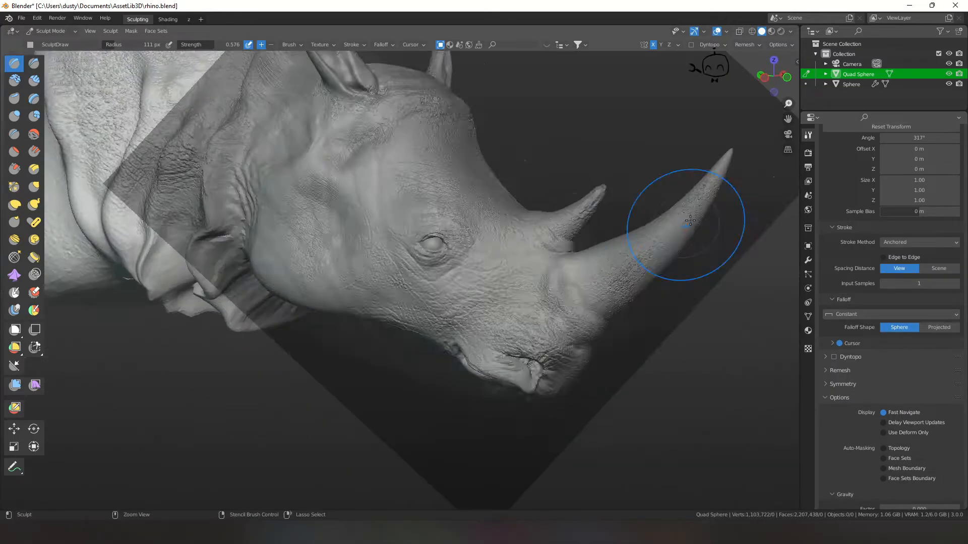
{"action": "middle_click_drag", "start_coordinate": [555, 237], "coordinate": [579, 241]}
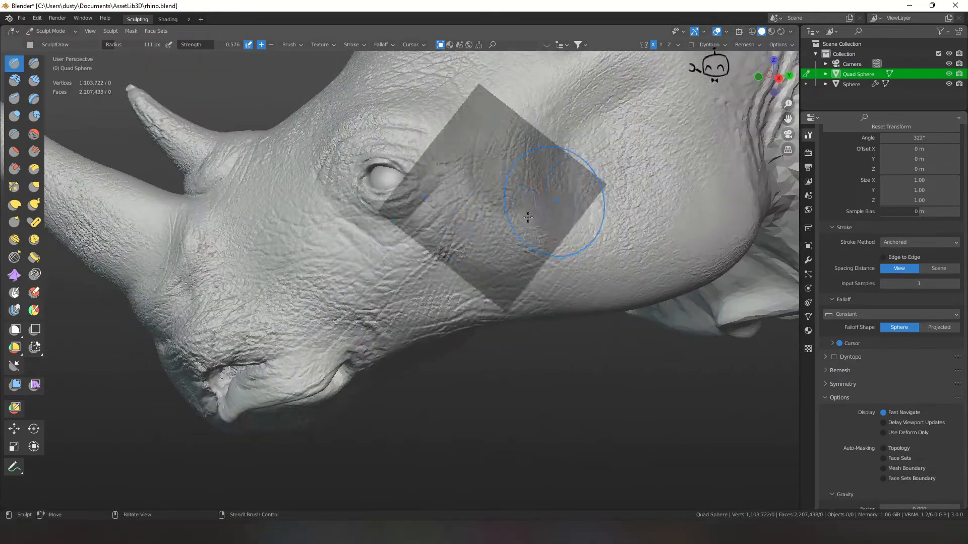
{"action": "right_click_drag", "start_coordinate": [526, 216], "coordinate": [508, 227], "text": "ctrl"}
Lower the Draw brush's strength to 0.309.
{"action": "key", "text": "shift+f"}
{"action": "left_click", "coordinate": [429, 239]}
{"action": "left_click", "coordinate": [887, 313]}
{"action": "left_click", "coordinate": [857, 336]}
{"action": "key", "text": "shift+f"}
{"action": "left_click", "coordinate": [436, 221]}
Undo the trial stamps, stamp the wrinkles beneath the eye with an anchored stroke and move the stencil aside.
{"action": "key", "text": "ctrl+z"}
{"action": "key", "text": "ctrl+z"}
{"action": "left_click_drag", "start_coordinate": [391, 239], "coordinate": [486, 263]}
{"action": "right_click_drag", "start_coordinate": [486, 262], "coordinate": [686, 266]}
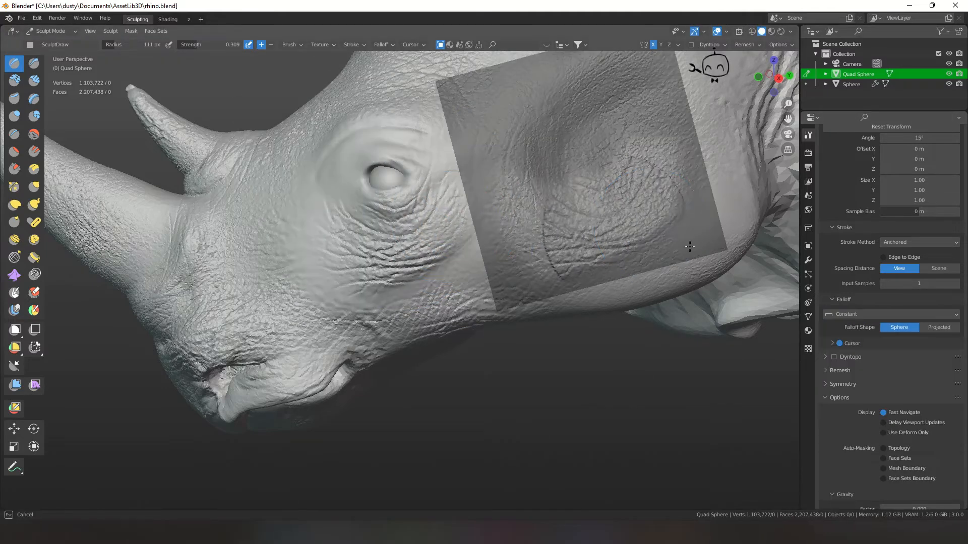
{"action": "middle_click_drag", "start_coordinate": [687, 266], "coordinate": [648, 216]}
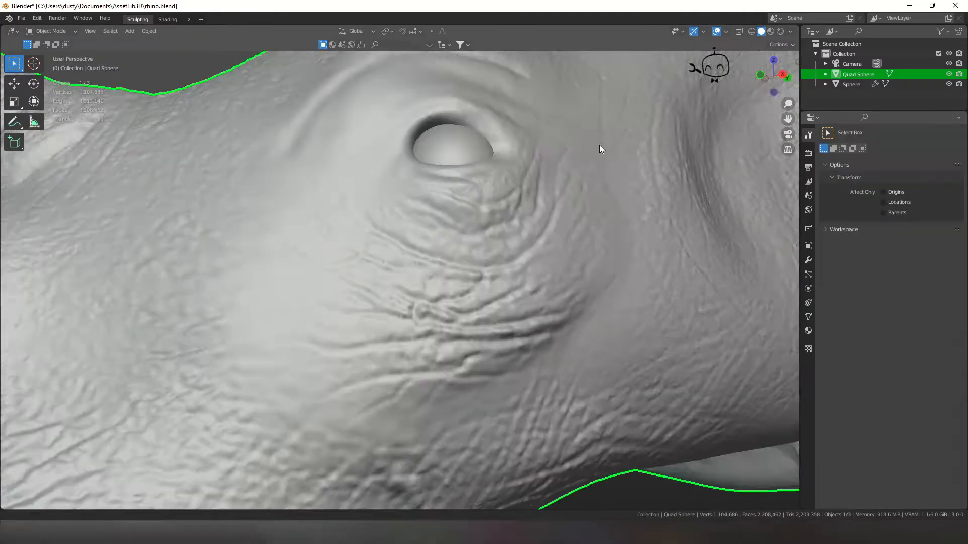
Return the Quad Sphere from Object Mode to Sculpt Mode.
{"action": "scroll", "coordinate": [599, 144], "scroll_direction": "down", "scroll_amount": 3}
{"action": "right_click", "coordinate": [604, 179]}
{"action": "key", "text": "ctrl+Tab"}
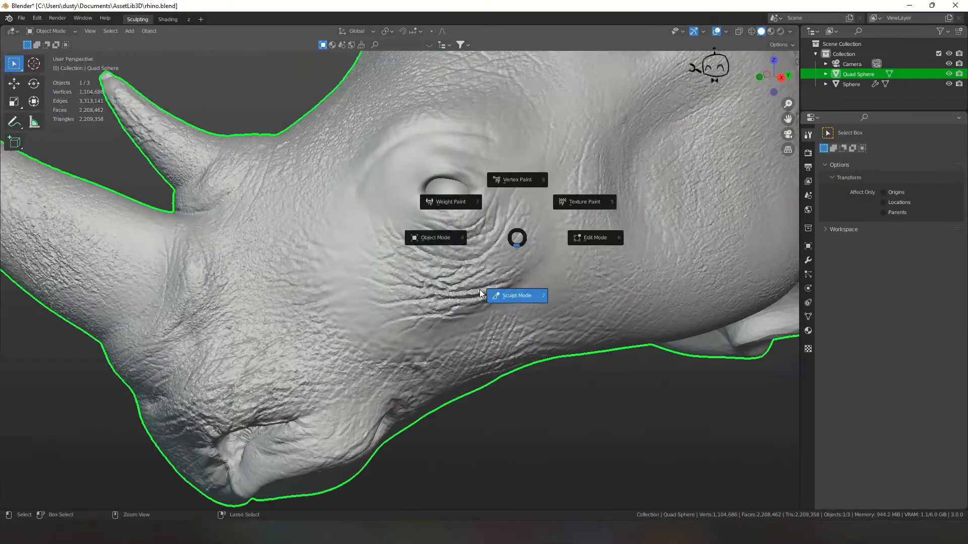
{"action": "left_click", "coordinate": [509, 314]}
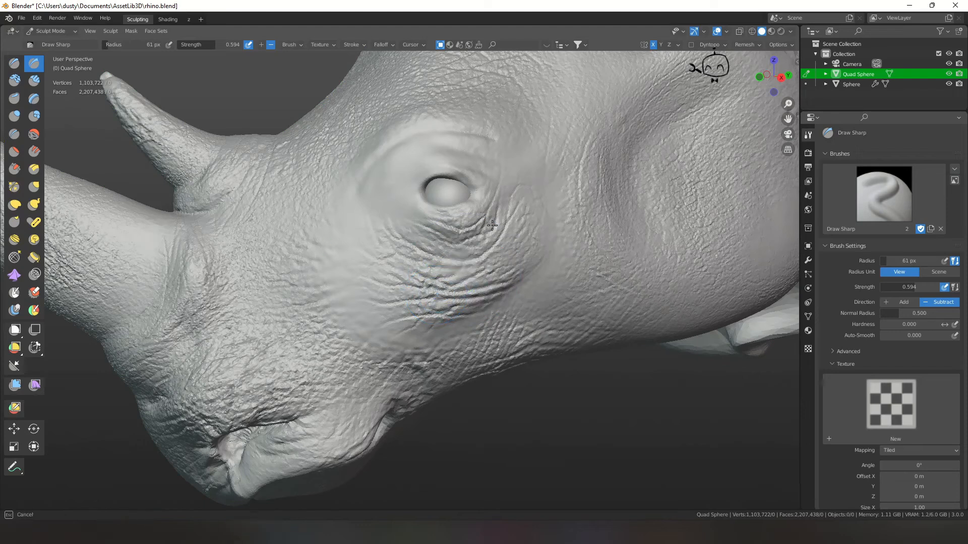
Deepen the stamped wrinkles beneath the eye with the Draw Sharp brush at a radius of 37 px.
{"action": "scroll", "coordinate": [496, 239], "scroll_direction": "up", "scroll_amount": 3}
{"action": "key", "text": "f"}
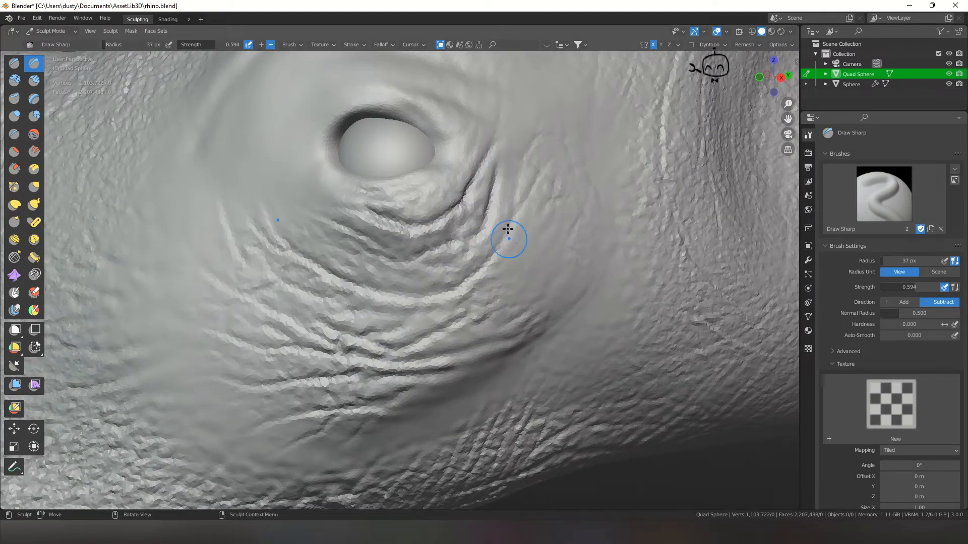
{"action": "left_click_drag", "start_coordinate": [444, 239], "coordinate": [315, 220]}
{"action": "left_click_drag", "start_coordinate": [310, 202], "coordinate": [385, 244]}
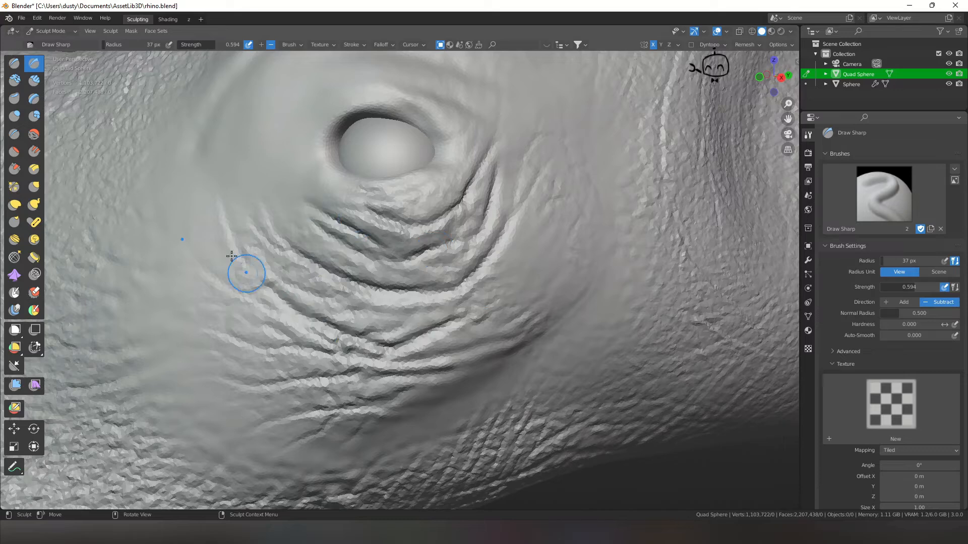
{"action": "scroll", "coordinate": [676, 222], "scroll_direction": "down", "scroll_amount": 8}
{"action": "middle_click_drag", "start_coordinate": [676, 222], "coordinate": [615, 337]}
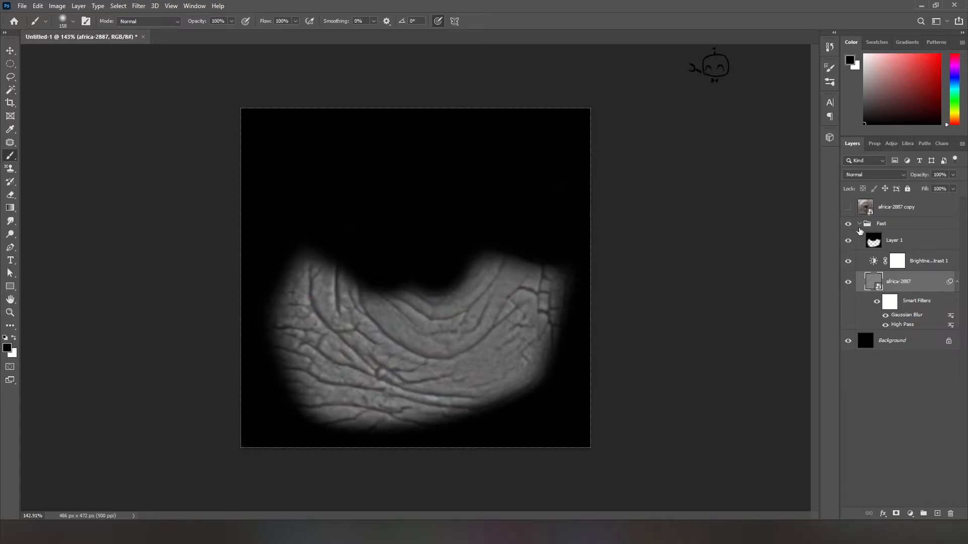
In Photoshop, collapse and hide the Fast group and show and select the africa-2887 copy layer.
{"action": "left_click", "coordinate": [860, 224]}
{"action": "left_click", "coordinate": [848, 224]}
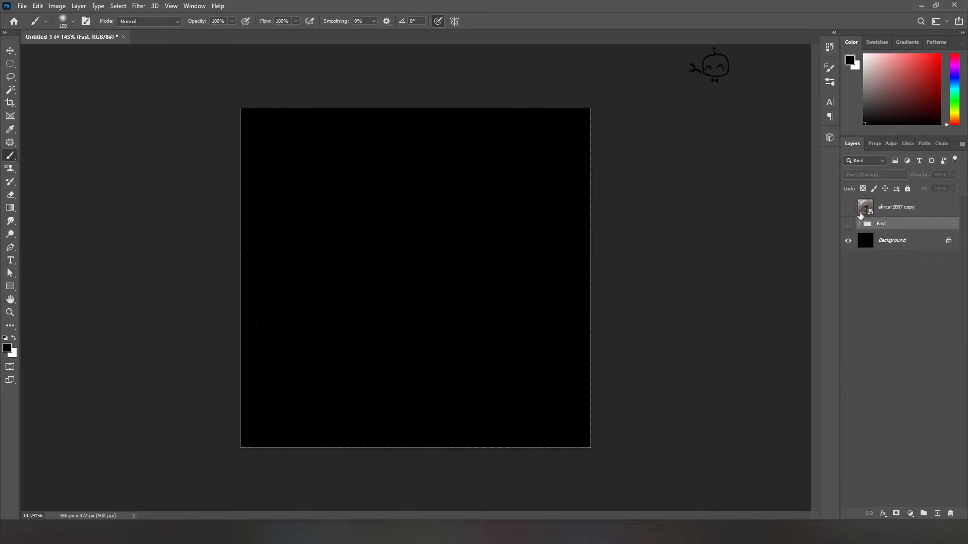
{"action": "left_click", "coordinate": [848, 207]}
{"action": "left_click", "coordinate": [919, 204]}
Duplicate the photo layer twice, keeping the names africa-2887 copy 2 and africa-2887 copy 3.
{"action": "right_click", "coordinate": [895, 211]}
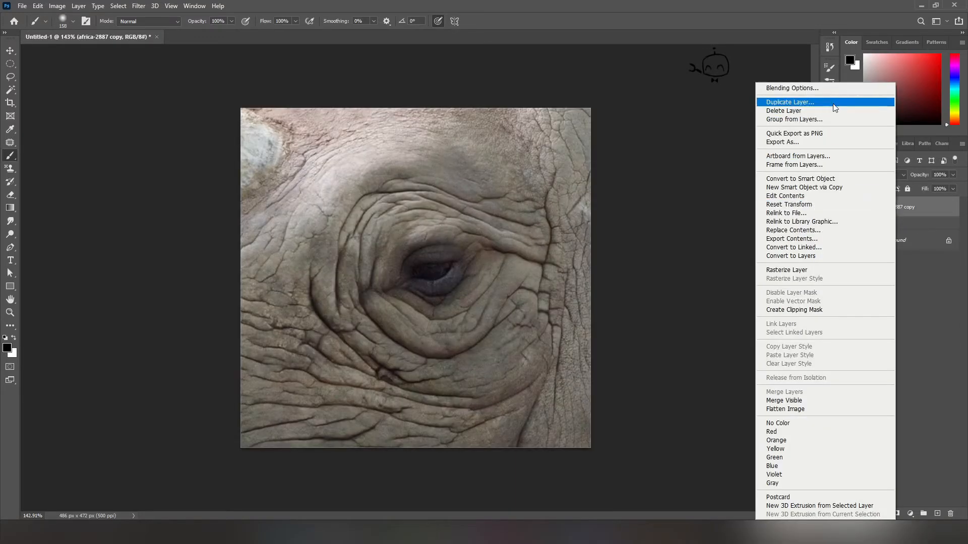
{"action": "left_click", "coordinate": [817, 101]}
{"action": "key", "text": "Return"}
{"action": "right_click", "coordinate": [902, 207]}
{"action": "left_click", "coordinate": [817, 102]}
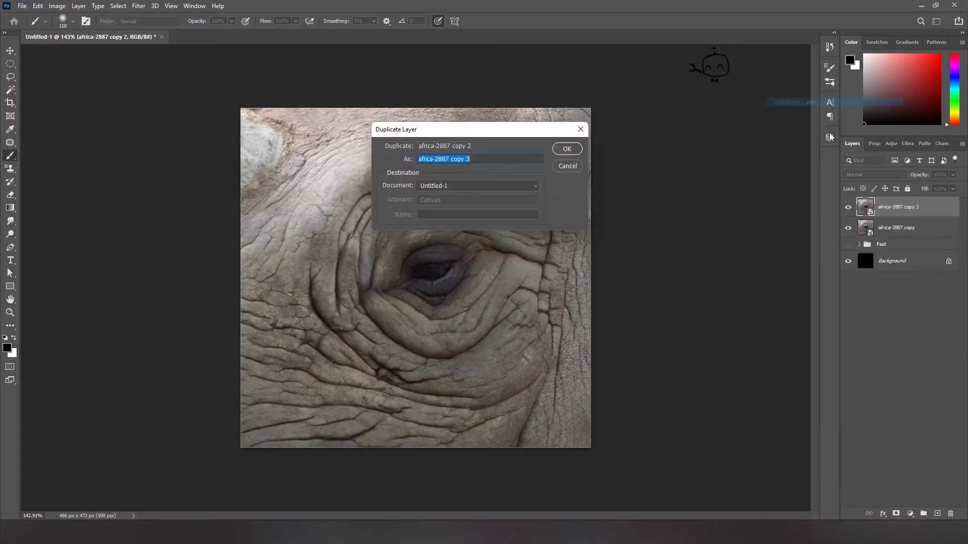
{"action": "left_click", "coordinate": [567, 150]}
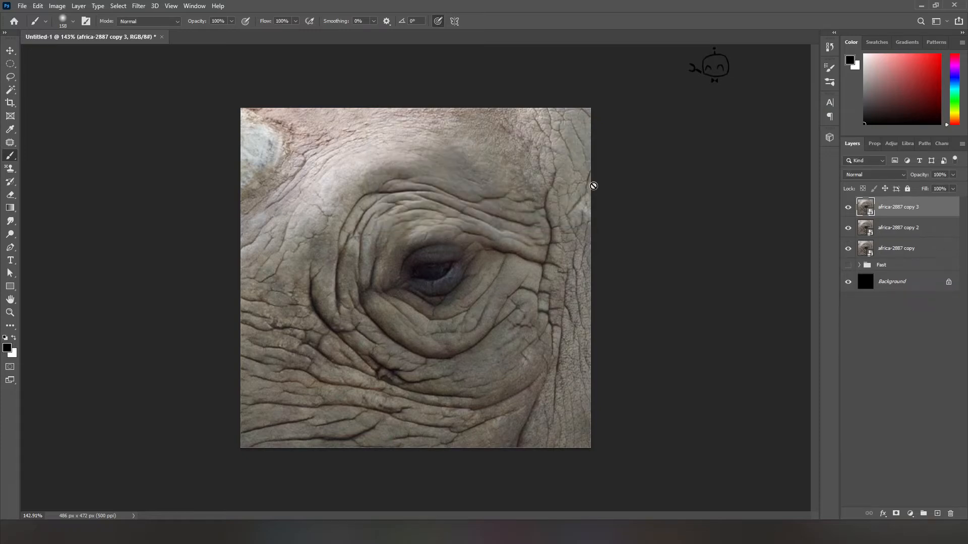
Hide the upper two photo copies and apply High Pass with a radius of 24.9 pixels to africa-2887 copy.
{"action": "left_click", "coordinate": [848, 227]}
{"action": "left_click", "coordinate": [896, 248]}
{"action": "left_click", "coordinate": [139, 5]}
{"action": "mouse_move", "coordinate": [166, 219]}
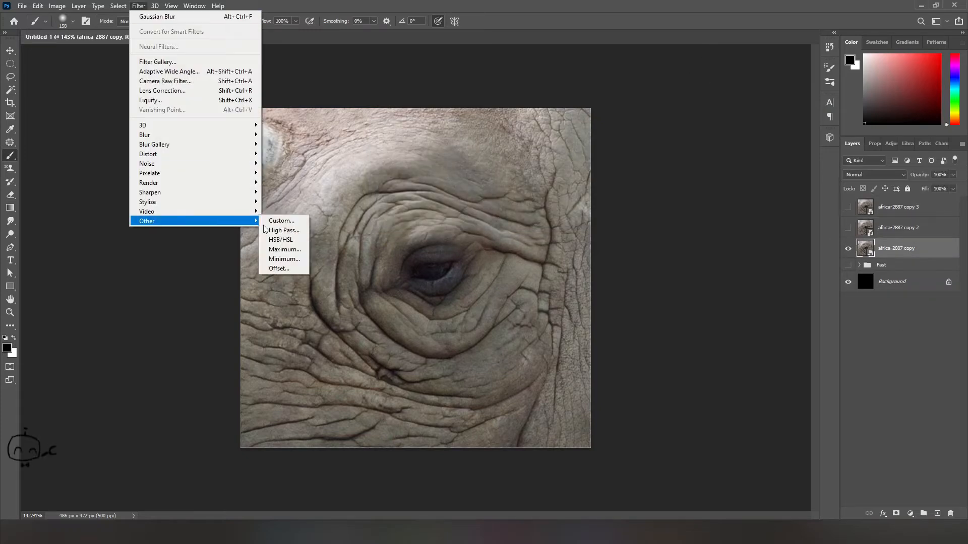
{"action": "left_click", "coordinate": [282, 229]}
{"action": "left_click", "coordinate": [450, 263]}
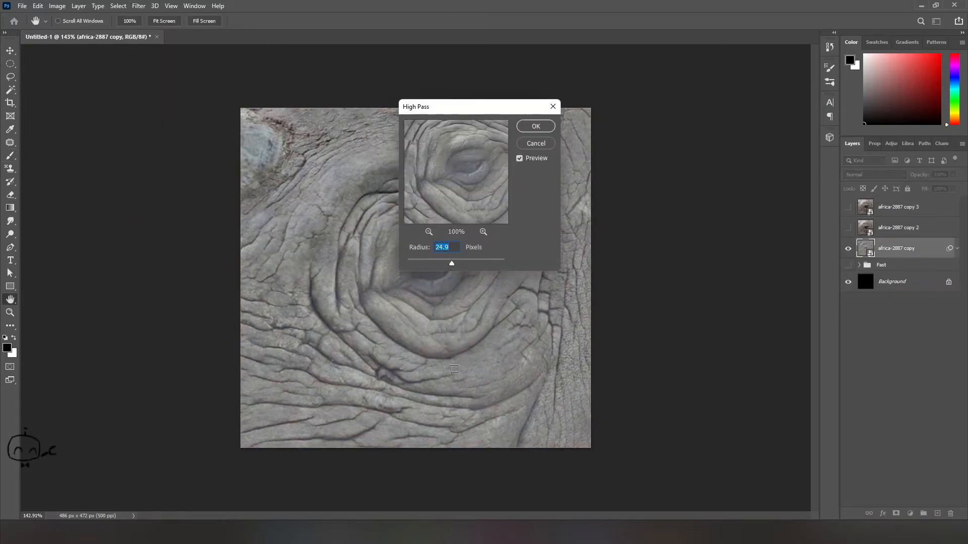
{"action": "left_click", "coordinate": [535, 127]}
Show africa-2887 copy 2 and apply High Pass to it with a radius of 4.2 pixels.
{"action": "left_click", "coordinate": [848, 227]}
{"action": "left_click", "coordinate": [897, 227]}
{"action": "left_click", "coordinate": [139, 6]}
{"action": "mouse_move", "coordinate": [246, 221]}
{"action": "left_click", "coordinate": [284, 230]}
{"action": "left_click", "coordinate": [432, 263]}
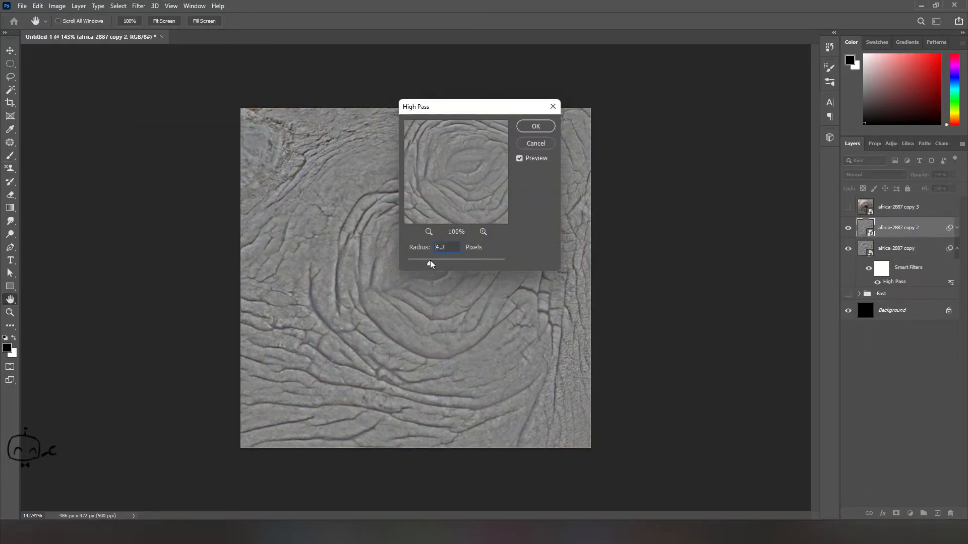
{"action": "left_click", "coordinate": [535, 126]}
{"action": "key", "text": "b"}
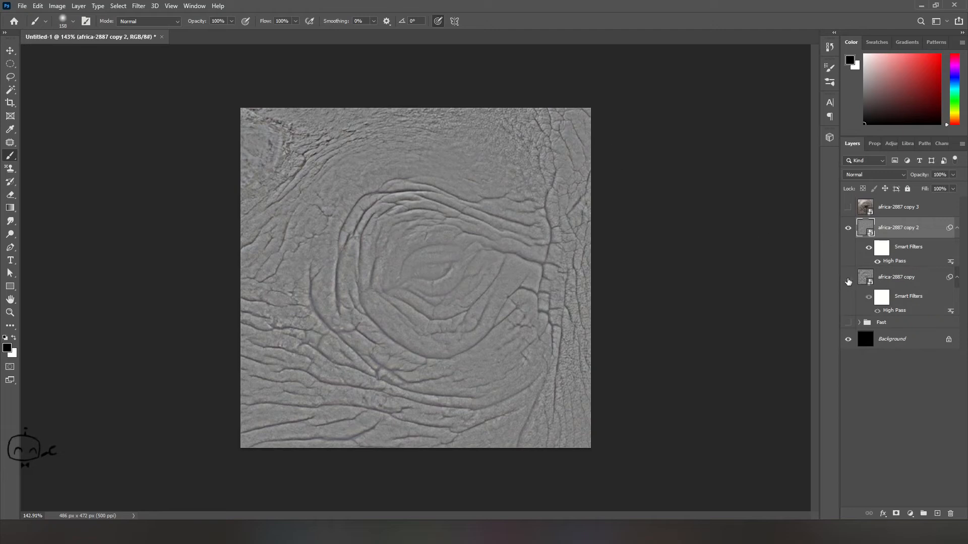
Show africa-2887 copy 3 and apply High Pass to it with a radius of 1.7 pixels.
{"action": "left_click", "coordinate": [847, 278]}
{"action": "left_click", "coordinate": [847, 207]}
{"action": "left_click", "coordinate": [902, 207]}
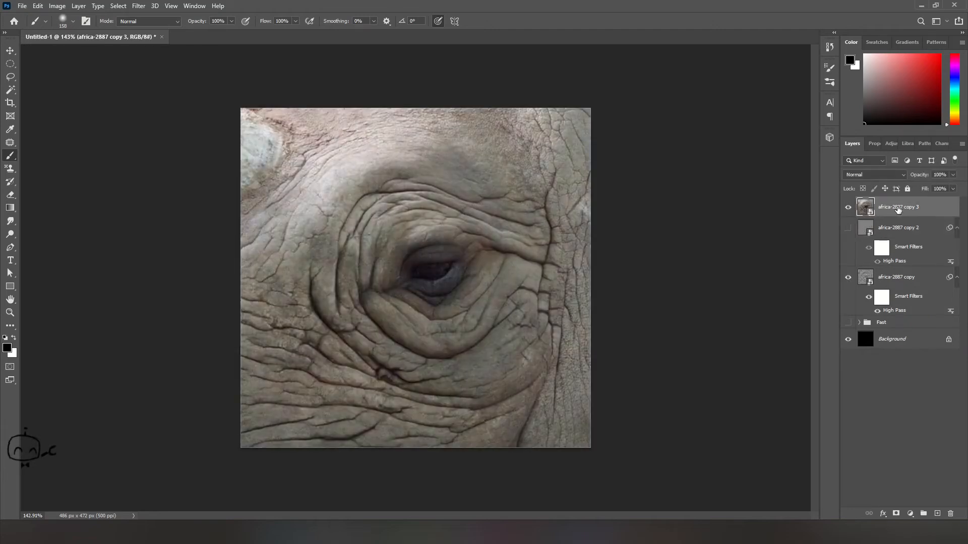
{"action": "left_click", "coordinate": [138, 5]}
{"action": "mouse_move", "coordinate": [197, 221]}
{"action": "left_click", "coordinate": [285, 230]}
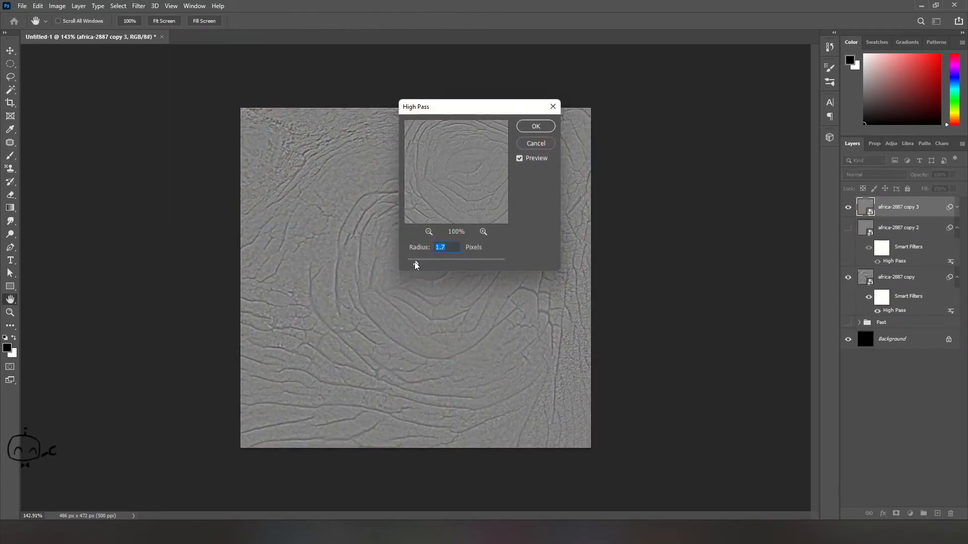
{"action": "key", "text": "Return"}
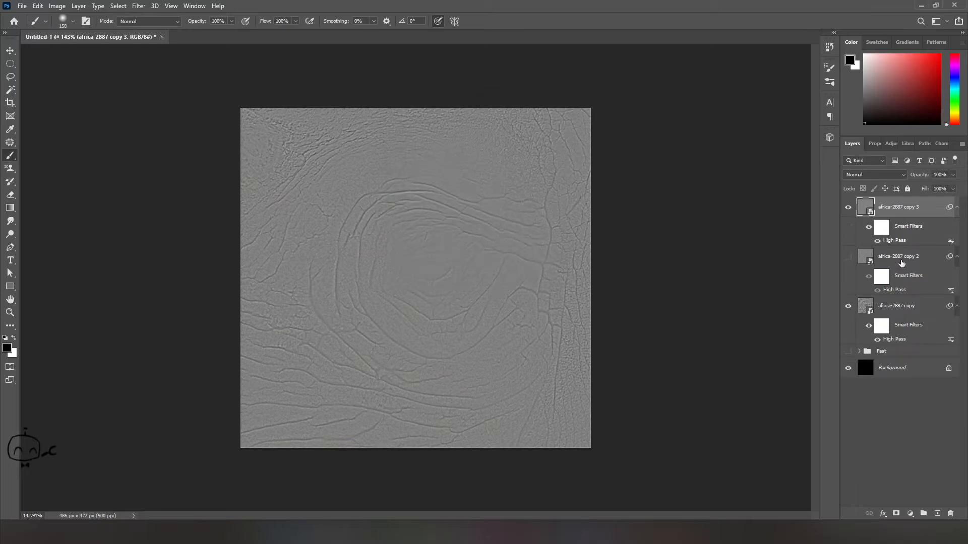
Delete the africa-2887 copy 2 layer and toggle africa-2887 copy 3 to compare the remaining High Pass layers.
{"action": "left_click", "coordinate": [897, 255]}
{"action": "left_click", "coordinate": [950, 513]}
{"action": "key", "text": "Return"}
{"action": "left_click", "coordinate": [849, 207]}
{"action": "left_click", "coordinate": [849, 208]}
{"action": "left_click", "coordinate": [849, 207]}
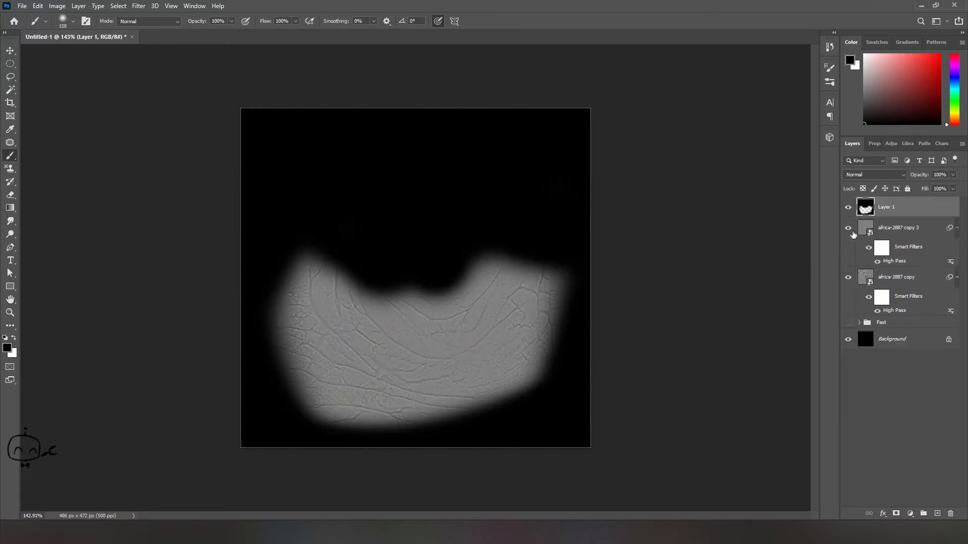
Set the blend mode of africa-2887 copy 3 to Overlay.
{"action": "left_click", "coordinate": [898, 228]}
{"action": "left_click", "coordinate": [874, 174]}
{"action": "left_click", "coordinate": [880, 296]}
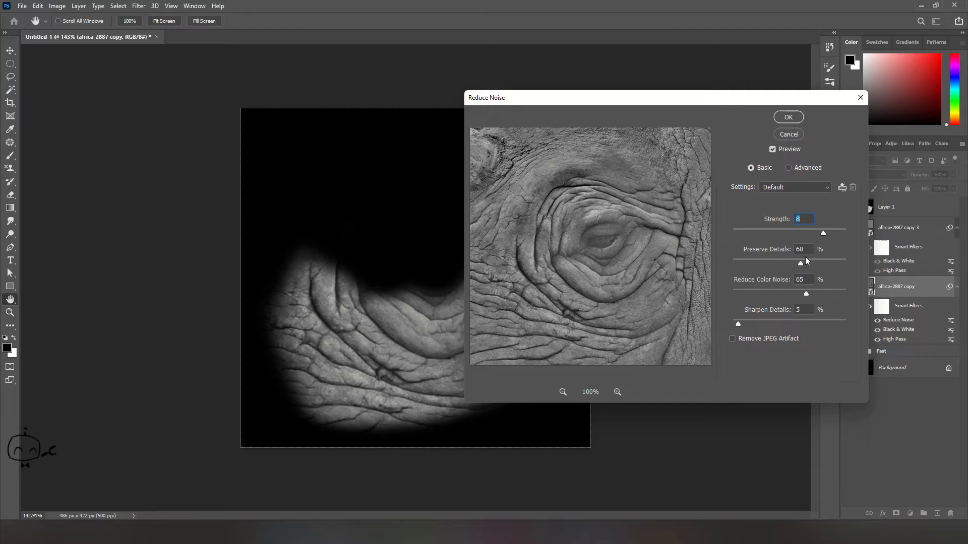
Apply Reduce Noise to africa-2887 copy at strength 8 and a second time at strength 10 with Sharpen Details 0%.
{"action": "left_click", "coordinate": [789, 118]}
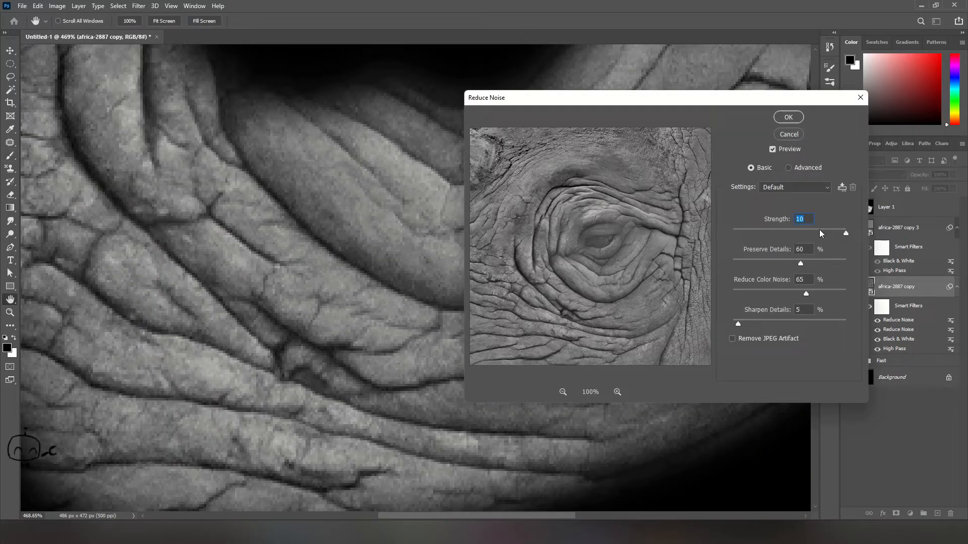
{"action": "key", "text": "Tab"}
{"action": "key", "text": "Tab"}
{"action": "key", "text": "Tab"}
{"action": "type", "text": "0"}
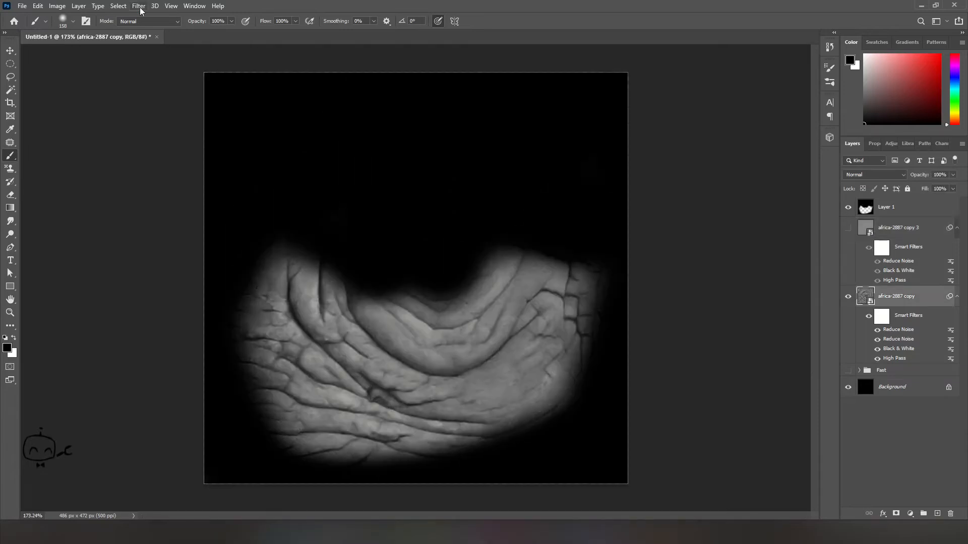
Apply a Gaussian Blur to both the africa-2887 copy and africa-2887 copy 3 layers.
{"action": "left_click", "coordinate": [139, 6]}
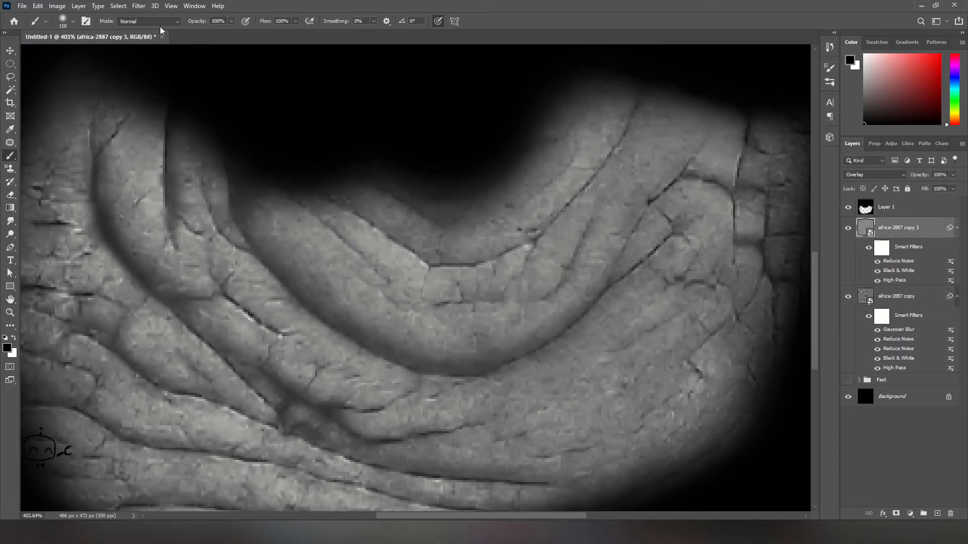
{"action": "left_click", "coordinate": [139, 6]}
{"action": "left_click", "coordinate": [162, 16]}
{"action": "left_click_drag", "start_coordinate": [139, 352], "coordinate": [129, 355]}
{"action": "left_click", "coordinate": [253, 214]}
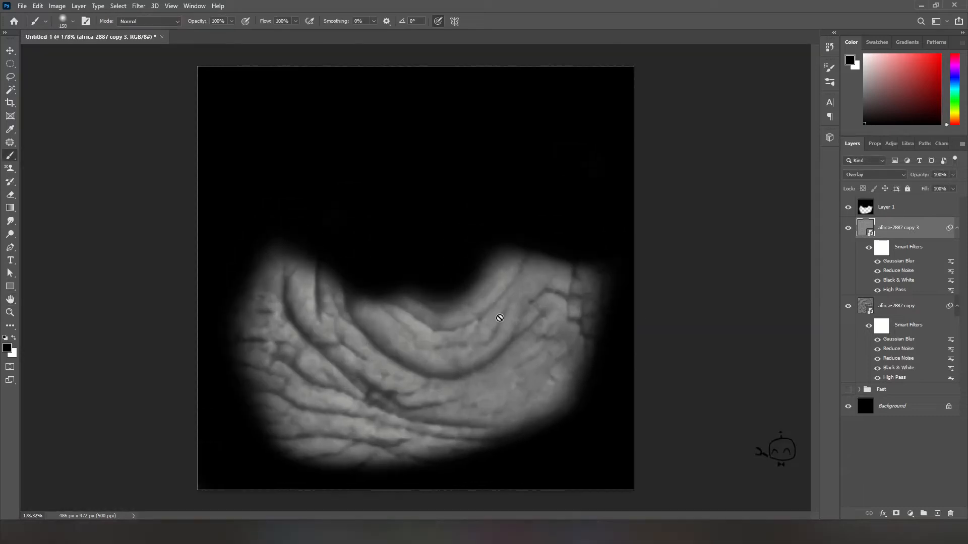
Add a Brightness/Contrast adjustment layer with brightness -25 and contrast 100.
{"action": "left_click", "coordinate": [910, 513]}
{"action": "left_click", "coordinate": [877, 347]}
{"action": "left_click_drag", "start_coordinate": [900, 205], "coordinate": [875, 204]}
{"action": "left_click", "coordinate": [893, 206]}
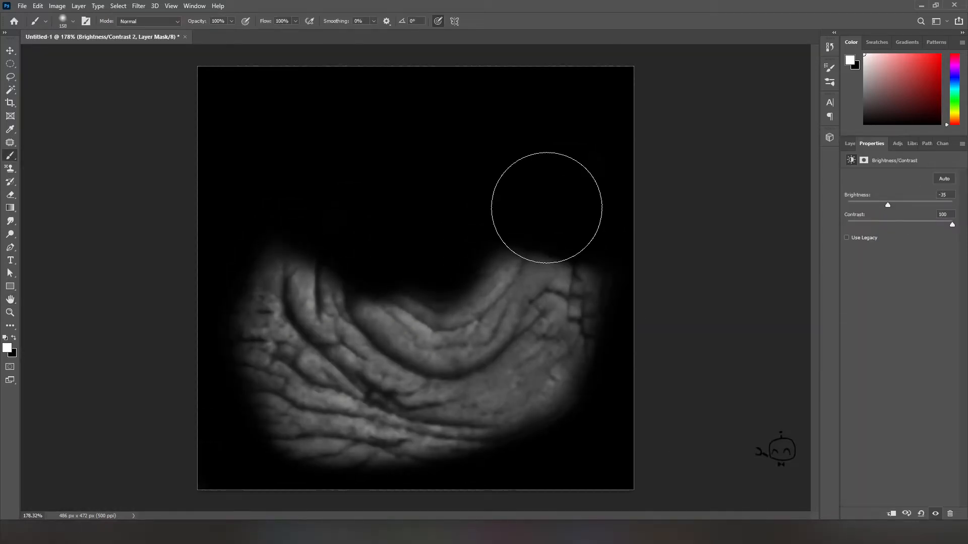
Save the refined wrinkle image as a PNG file.
{"action": "key", "text": "ctrl+shift+s"}
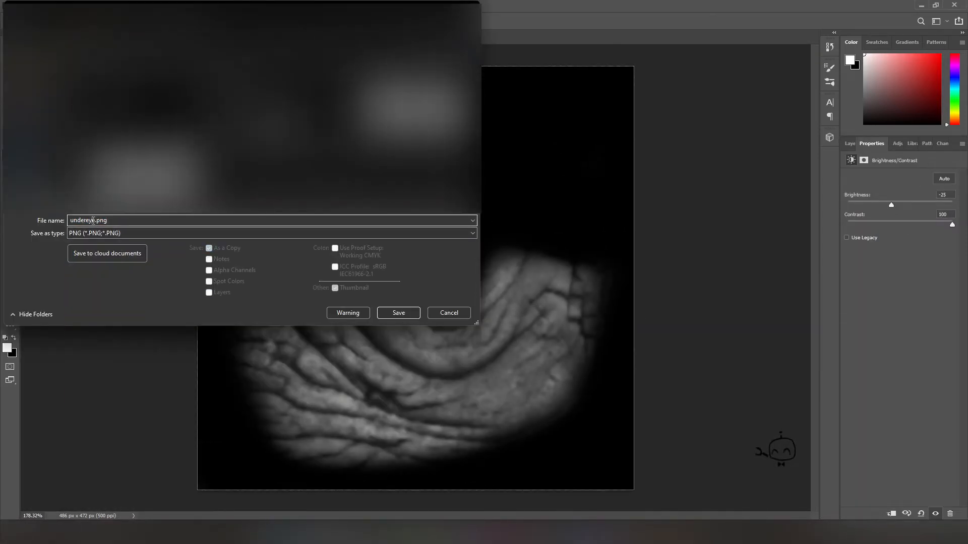
{"action": "key", "text": "Return"}
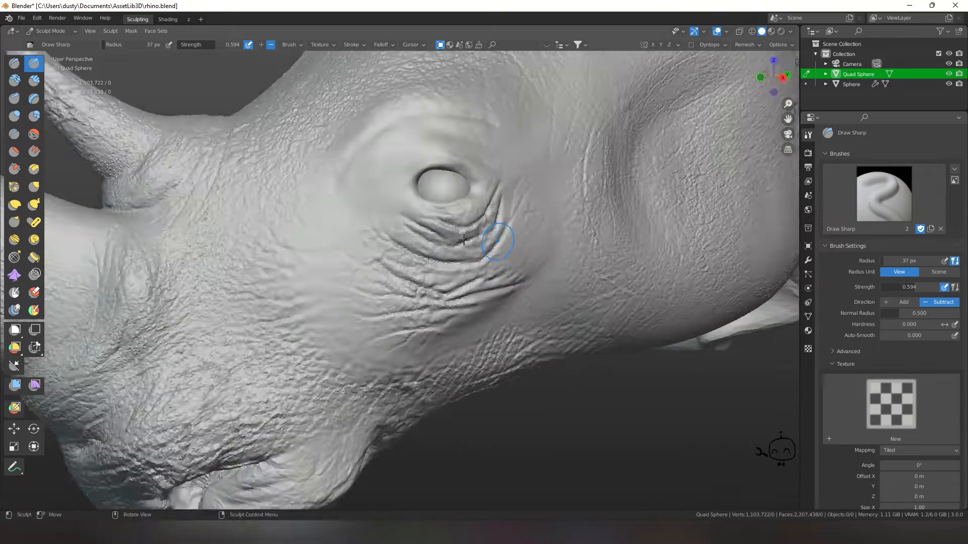
In Blender, select the Draw brush and load the newly saved wrinkle image into its texture.
{"action": "middle_click_drag", "start_coordinate": [463, 240], "coordinate": [460, 224]}
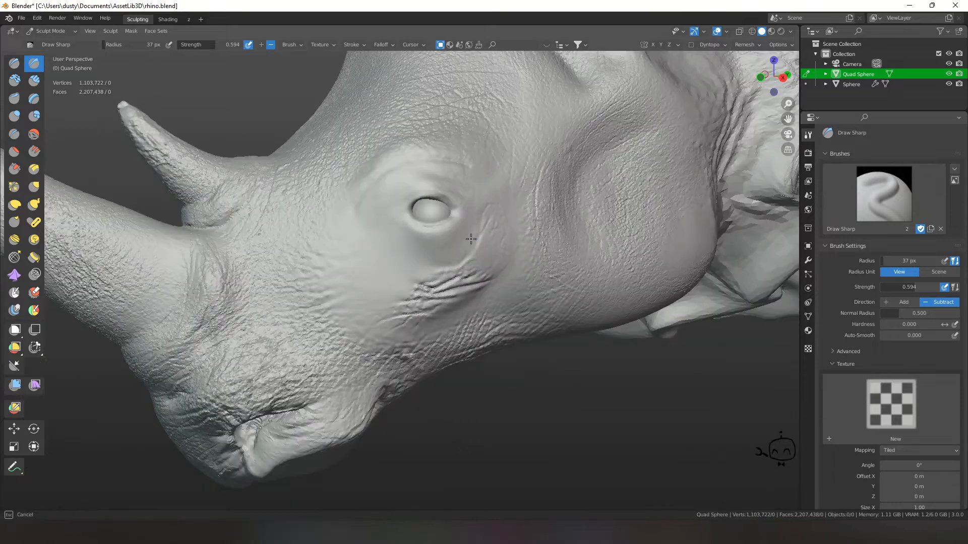
{"action": "mouse_move", "coordinate": [495, 272]}
{"action": "middle_mouse_down"}
{"action": "mouse_move", "coordinate": [596, 255]}
{"action": "mouse_move", "coordinate": [511, 262]}
{"action": "middle_mouse_up"}
{"action": "middle_click_drag", "start_coordinate": [607, 229], "coordinate": [579, 264]}
{"action": "left_click", "coordinate": [808, 349]}
{"action": "key", "text": "x"}
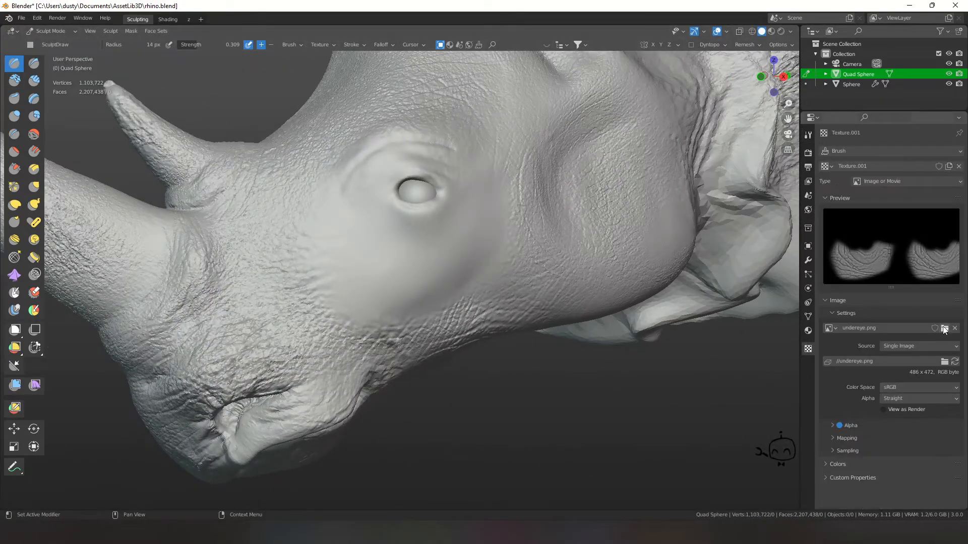
{"action": "left_click", "coordinate": [945, 329]}
{"action": "left_click", "coordinate": [458, 172]}
{"action": "left_click", "coordinate": [658, 406]}
Move the stencil over the eye and stamp the new wrinkles beneath it with anchored strokes.
{"action": "right_click_drag", "start_coordinate": [689, 182], "coordinate": [510, 205]}
{"action": "left_click_drag", "start_coordinate": [422, 252], "coordinate": [512, 268]}
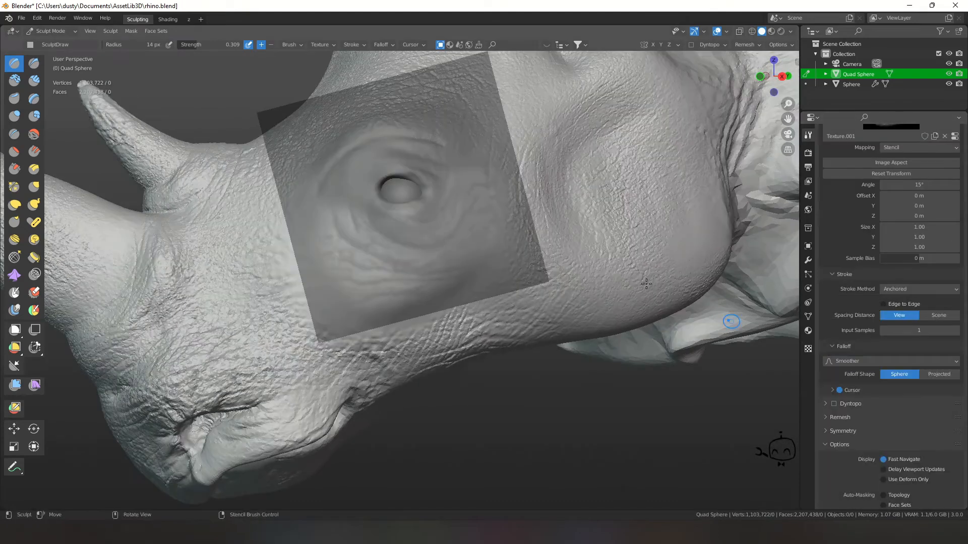
{"action": "mouse_move", "coordinate": [414, 246]}
{"action": "left_mouse_down"}
{"action": "mouse_move", "coordinate": [531, 228]}
{"action": "mouse_move", "coordinate": [419, 248]}
{"action": "left_mouse_up"}
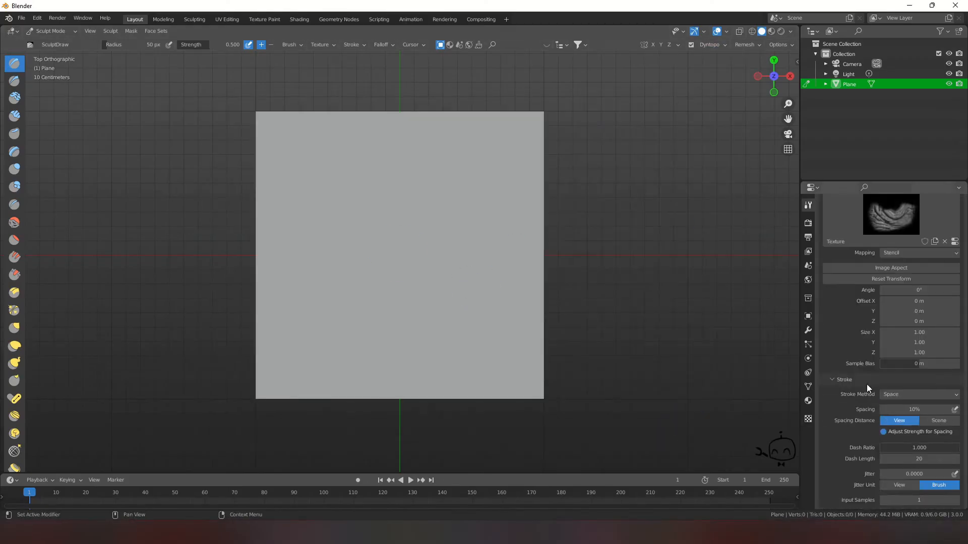
In the plane scene, choose the Clay Strips brush and move and scale its wrinkle stencil over the plane.
{"action": "left_click", "coordinate": [15, 116]}
{"action": "scroll", "coordinate": [849, 412], "scroll_direction": "up", "scroll_amount": 10}
{"action": "left_click", "coordinate": [849, 411]}
{"action": "scroll", "coordinate": [849, 411], "scroll_direction": "down", "scroll_amount": 12}
{"action": "scroll", "coordinate": [857, 353], "scroll_direction": "up", "scroll_amount": 14}
{"action": "right_click_drag", "start_coordinate": [191, 351], "coordinate": [455, 216]}
{"action": "right_click_drag", "start_coordinate": [404, 317], "coordinate": [411, 326], "text": "shift"}
Return the plane to top view and set the Clay Strips radius to 305 px.
{"action": "scroll", "coordinate": [891, 353], "scroll_direction": "down", "scroll_amount": 13}
{"action": "middle_click_drag", "start_coordinate": [600, 331], "coordinate": [601, 214]}
{"action": "key", "text": "KP_7"}
{"action": "key", "text": "shift+z"}
{"action": "key", "text": "f"}
{"action": "scroll", "coordinate": [906, 304], "scroll_direction": "up", "scroll_amount": 4}
Set the Clay Strips brush texture mapping to Tiled.
{"action": "left_click", "coordinate": [905, 304]}
{"action": "left_click", "coordinate": [906, 339]}
{"action": "key", "text": "shift+z"}
Set the brush texture mapping to Area Plane and sculpt a test stroke of wrinkles across the plane.
{"action": "left_click", "coordinate": [906, 305]}
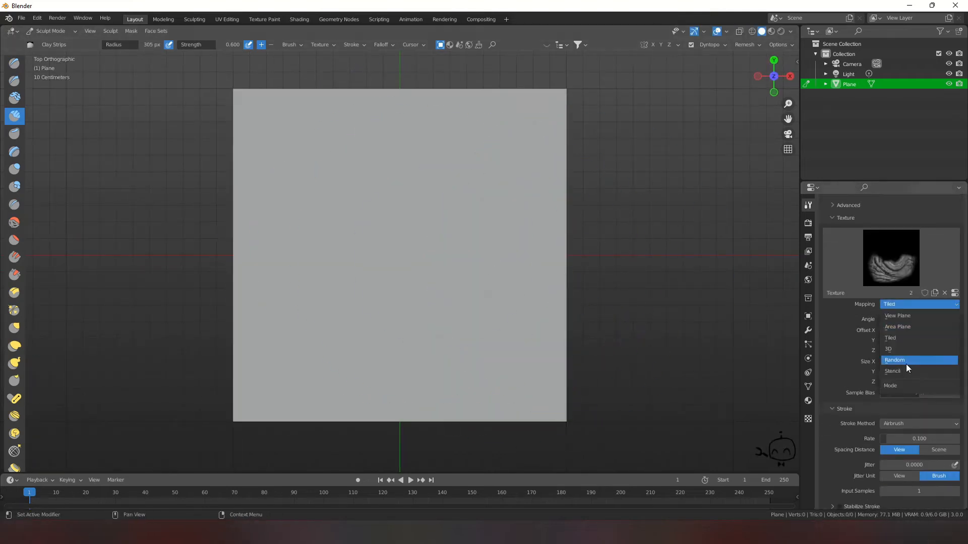
{"action": "left_click", "coordinate": [905, 316]}
{"action": "left_click_drag", "start_coordinate": [438, 297], "coordinate": [449, 178]}
{"action": "scroll", "coordinate": [450, 220], "scroll_direction": "up", "scroll_amount": 2}
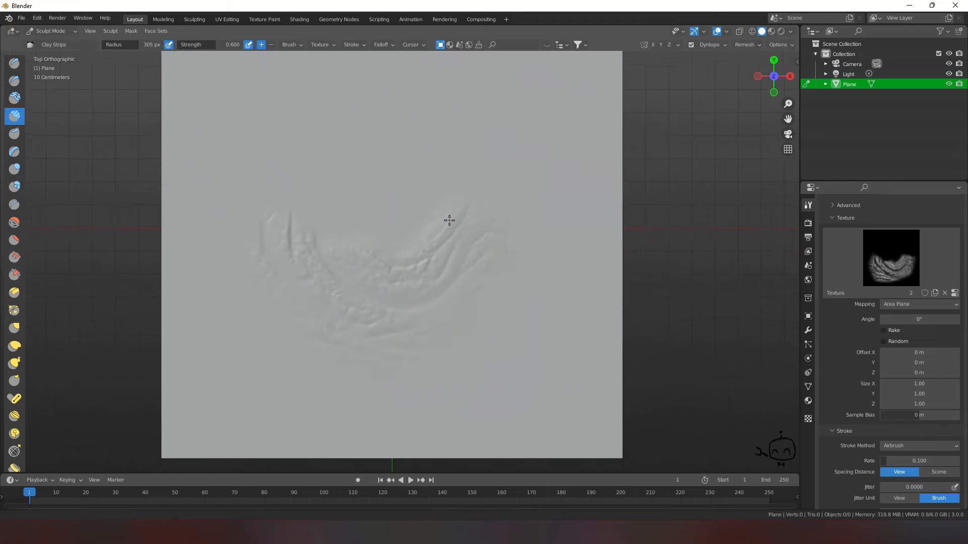
{"action": "scroll", "coordinate": [449, 220], "scroll_direction": "down", "scroll_amount": 1}
Undo the test stroke on the plane and set the brush texture mapping to Stencil.
{"action": "key", "text": "ctrl+z"}
{"action": "left_click", "coordinate": [906, 304]}
{"action": "left_click", "coordinate": [906, 371]}
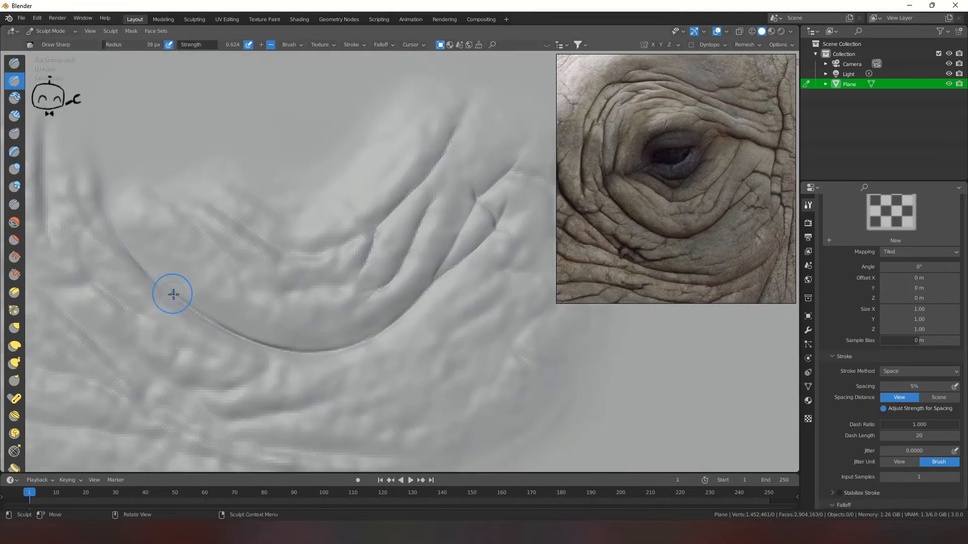
Carve sharper creases along the sculpted wrinkles on the plane with the Draw Sharp brush.
{"action": "scroll", "coordinate": [455, 352], "scroll_direction": "down", "scroll_amount": 2}
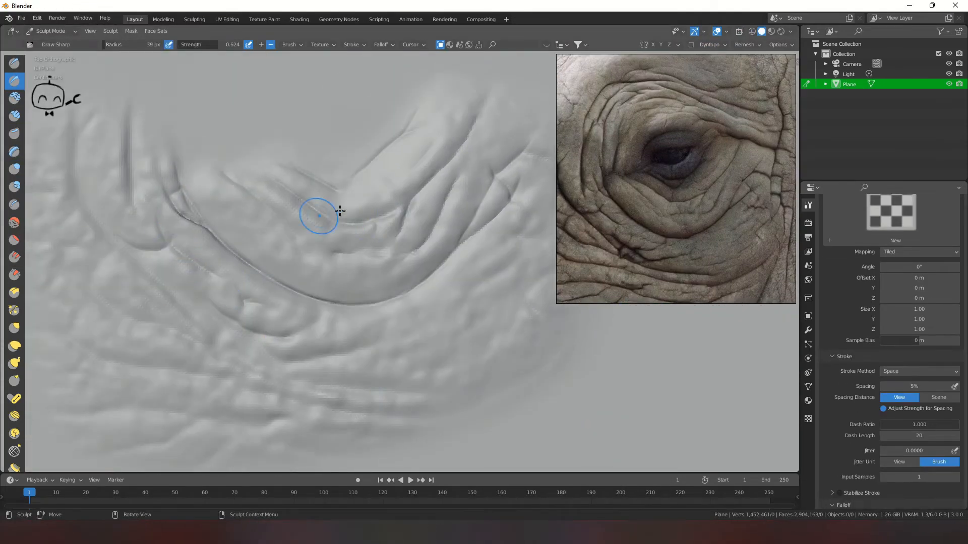
{"action": "left_click_drag", "start_coordinate": [197, 323], "coordinate": [94, 360]}
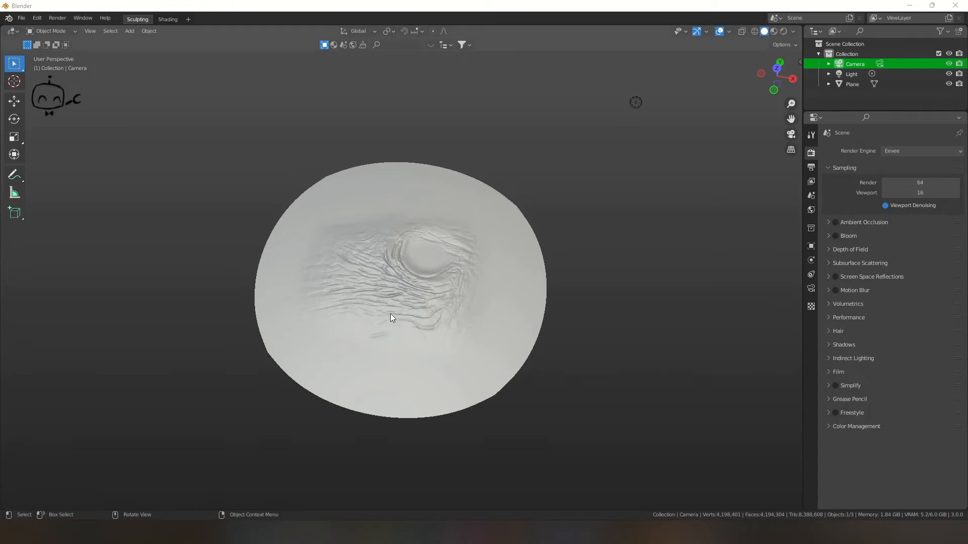
In the scene with the sculpted eye plane, delete the existing camera and add a new one.
{"action": "left_click", "coordinate": [390, 314]}
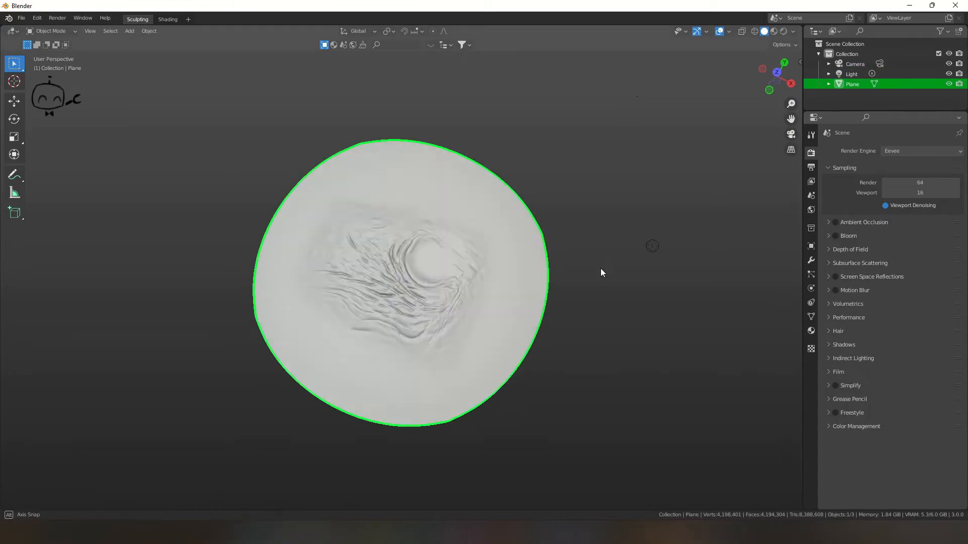
{"action": "scroll", "coordinate": [600, 268], "scroll_direction": "up", "scroll_amount": 5}
{"action": "mouse_move", "coordinate": [624, 334]}
{"action": "middle_mouse_down"}
{"action": "mouse_move", "coordinate": [389, 349]}
{"action": "mouse_move", "coordinate": [478, 312]}
{"action": "mouse_move", "coordinate": [466, 354]}
{"action": "middle_mouse_up"}
{"action": "scroll", "coordinate": [472, 305], "scroll_direction": "down", "scroll_amount": 5}
{"action": "left_click", "coordinate": [522, 350]}
{"action": "key", "text": "x"}
{"action": "left_click", "coordinate": [566, 382]}
{"action": "key", "text": "shift+a"}
{"action": "left_click", "coordinate": [537, 463]}
{"action": "scroll", "coordinate": [367, 264], "scroll_direction": "up", "scroll_amount": 3}
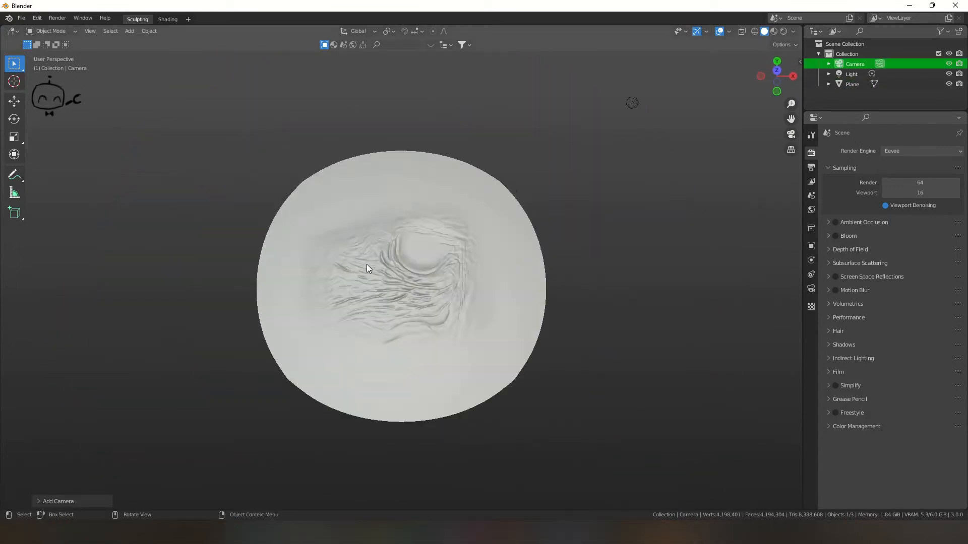
Clear the new camera's rotation so it looks straight down at the sculpted plane.
{"action": "middle_click_drag", "start_coordinate": [367, 264], "coordinate": [508, 293]}
{"action": "scroll", "coordinate": [508, 293], "scroll_direction": "down", "scroll_amount": 3}
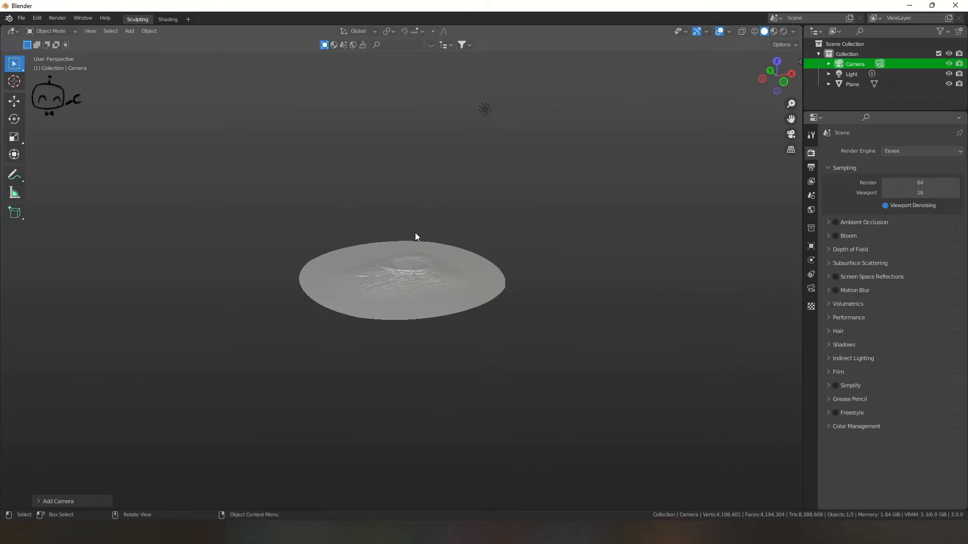
{"action": "middle_click_drag", "start_coordinate": [415, 236], "coordinate": [475, 320]}
{"action": "left_click", "coordinate": [488, 275]}
{"action": "mouse_move", "coordinate": [487, 276]}
{"action": "middle_mouse_down"}
{"action": "mouse_move", "coordinate": [446, 251]}
{"action": "mouse_move", "coordinate": [549, 204]}
{"action": "mouse_move", "coordinate": [516, 247]}
{"action": "middle_mouse_up"}
{"action": "key", "text": "alt+r"}
{"action": "scroll", "coordinate": [516, 251], "scroll_direction": "down", "scroll_amount": 1}
Split the 3D view in two and show the camera's view in one of the areas.
{"action": "left_click_drag", "start_coordinate": [3, 27], "coordinate": [327, 250]}
{"action": "key", "text": "KP_1"}
{"action": "key", "text": "KP_0"}
{"action": "scroll", "coordinate": [590, 264], "scroll_direction": "down", "scroll_amount": 1}
Raise the camera along Z until the eye wrinkles fit inside its frame.
{"action": "key", "text": "g"}
{"action": "key", "text": "z"}
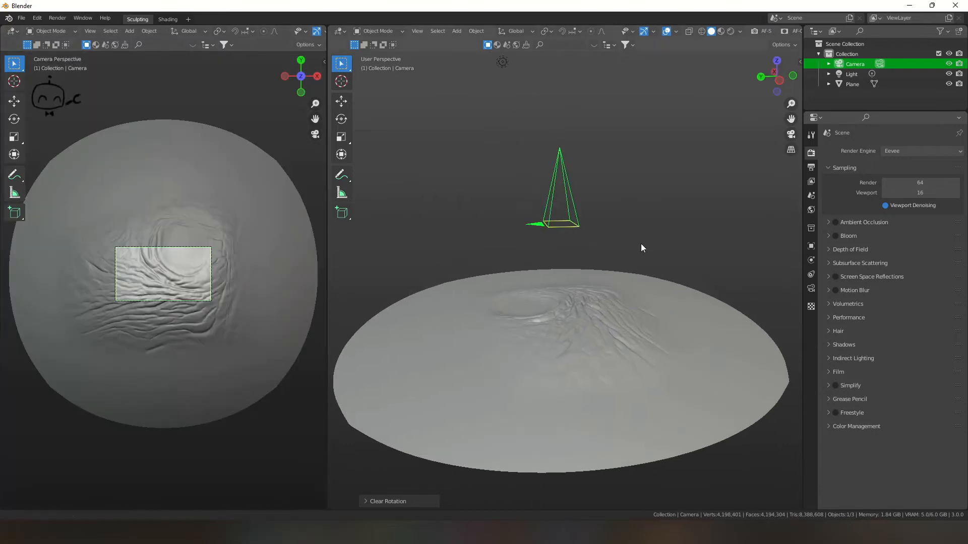
{"action": "left_click", "coordinate": [171, 280]}
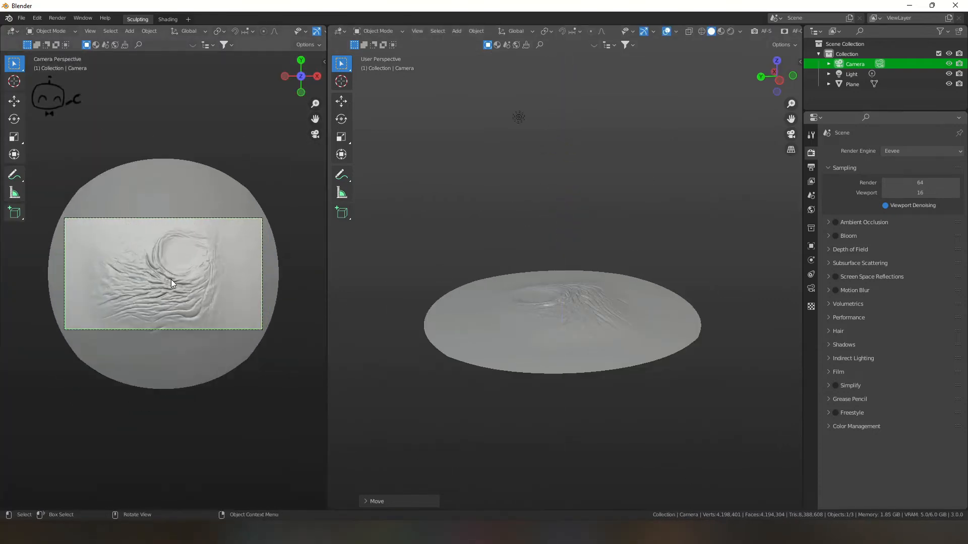
Set the render resolution to 1080 by 1080 px.
{"action": "left_click", "coordinate": [811, 167]}
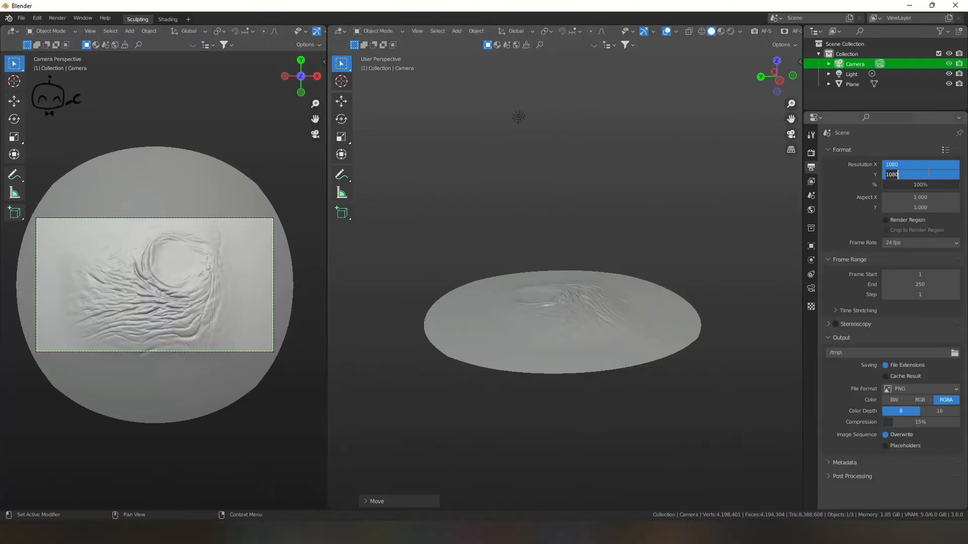
{"action": "key", "text": "Return"}
{"action": "scroll", "coordinate": [634, 166], "scroll_direction": "down", "scroll_amount": 2}
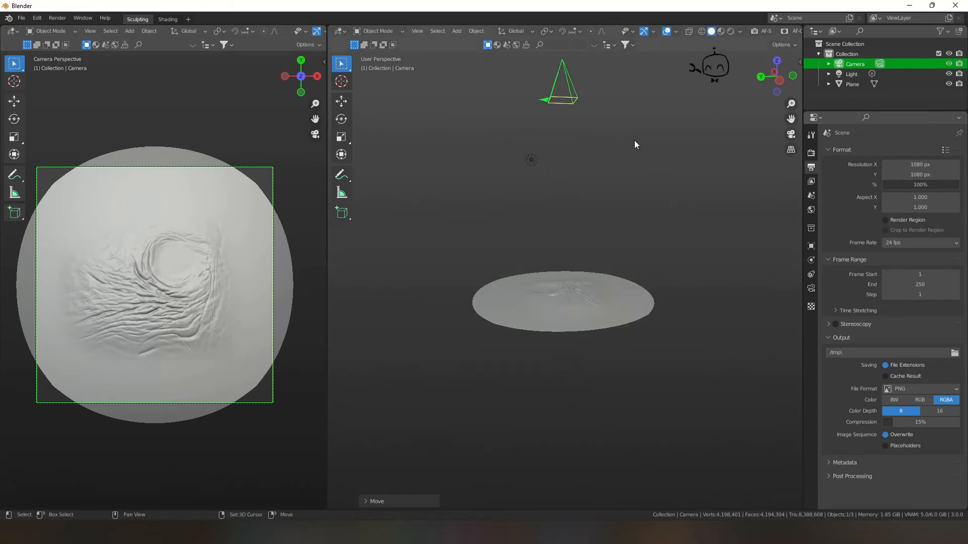
Adjust the camera's height along Z to fit the sculpted wrinkles in the square frame.
{"action": "scroll", "coordinate": [635, 144], "scroll_direction": "up", "scroll_amount": 2, "text": "shift"}
{"action": "key", "text": "g"}
{"action": "key", "text": "z"}
{"action": "left_click", "coordinate": [537, 190]}
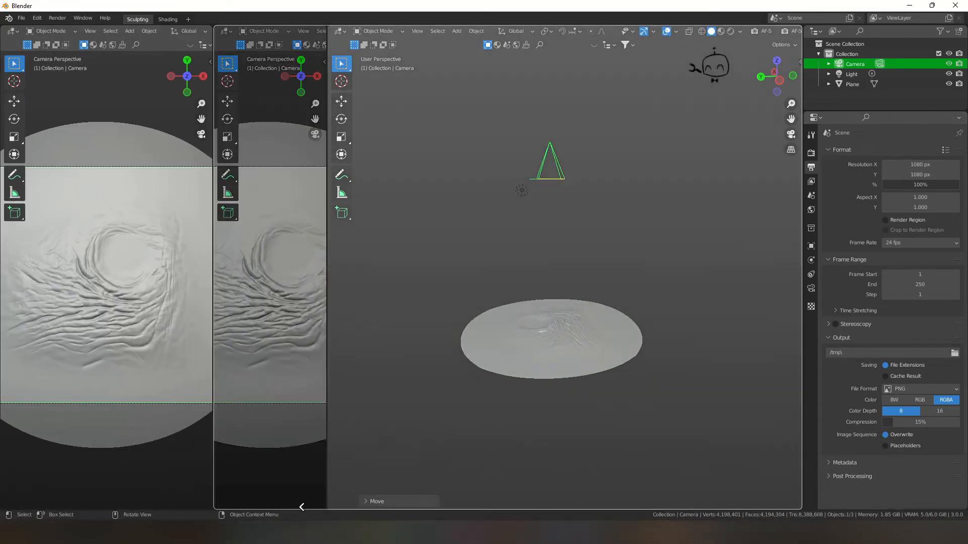
Merge the extra camera view areas back into a single 3D view showing the camera and plane.
{"action": "left_click_drag", "start_coordinate": [326, 509], "coordinate": [216, 508]}
{"action": "left_click_drag", "start_coordinate": [215, 509], "coordinate": [186, 509]}
{"action": "middle_click_drag", "start_coordinate": [439, 357], "coordinate": [428, 259], "text": "shift"}
{"action": "middle_click_drag", "start_coordinate": [513, 247], "coordinate": [625, 258]}
Enable the Z and Mist render passes and display the camera's mist range in the viewport.
{"action": "left_click", "coordinate": [810, 181]}
{"action": "left_click", "coordinate": [885, 232]}
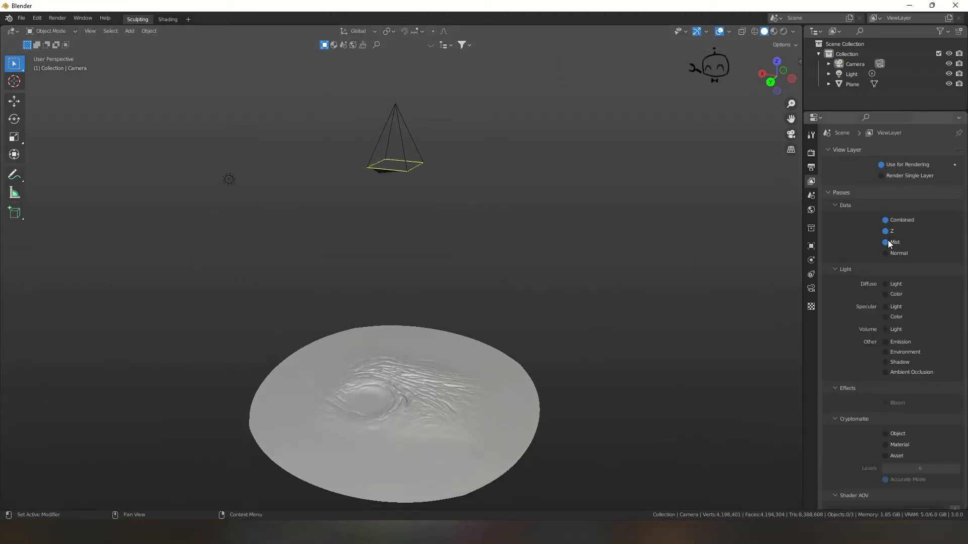
{"action": "left_click", "coordinate": [810, 288]}
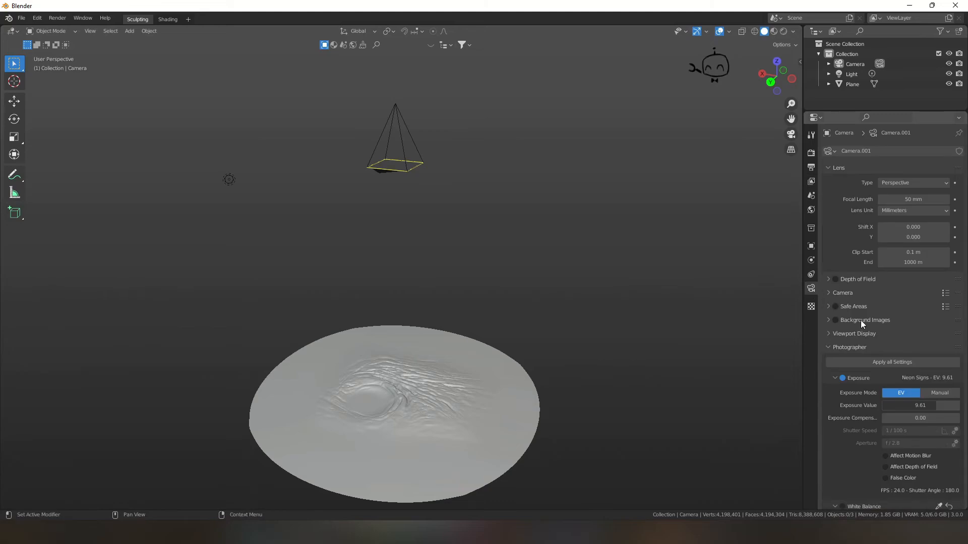
{"action": "left_click", "coordinate": [860, 334]}
Set the World mist pass to start at 7.5 m with a depth of 0.4 m, enclosing the sculpt's height.
{"action": "middle_click_drag", "start_coordinate": [419, 414], "coordinate": [537, 303]}
{"action": "left_click", "coordinate": [811, 210]}
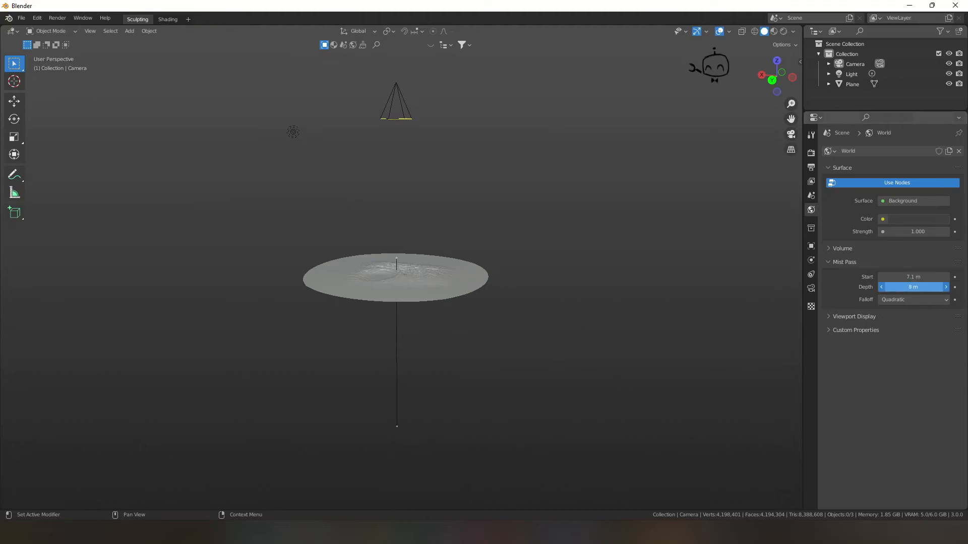
{"action": "key", "text": "KP_1"}
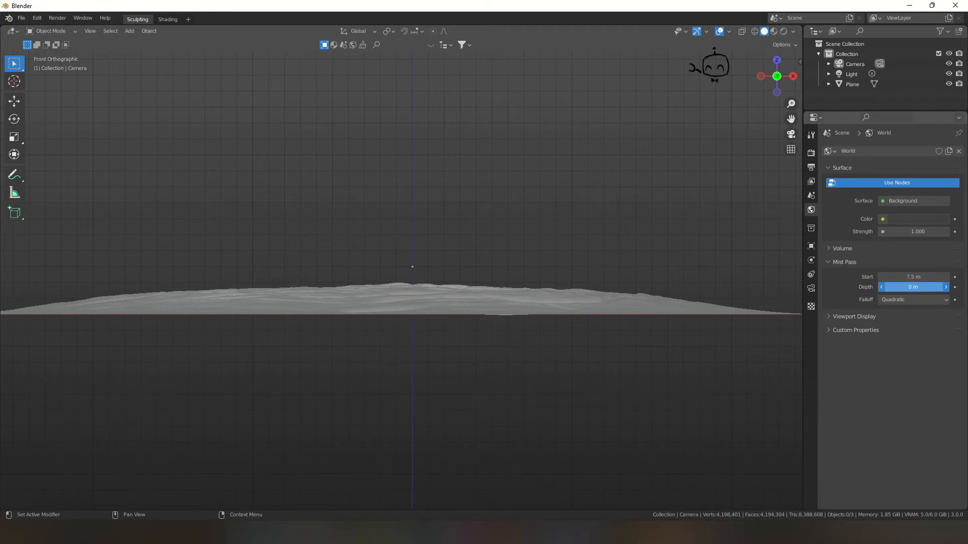
{"action": "left_click", "coordinate": [882, 287]}
{"action": "left_click", "coordinate": [882, 287]}
{"action": "scroll", "coordinate": [467, 228], "scroll_direction": "down", "scroll_amount": 2}
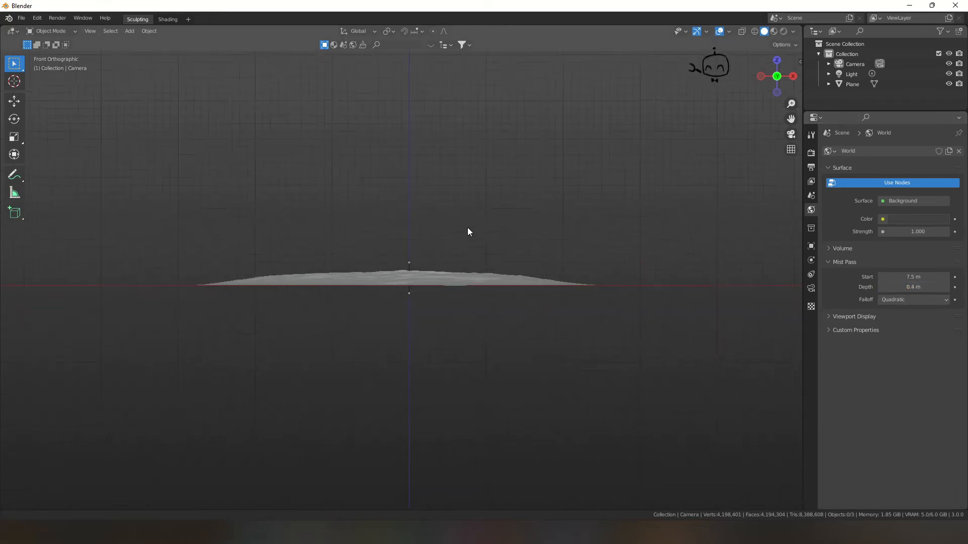
{"action": "scroll", "coordinate": [343, 185], "scroll_direction": "up", "scroll_amount": 3}
{"action": "middle_click_drag", "start_coordinate": [282, 421], "coordinate": [608, 197]}
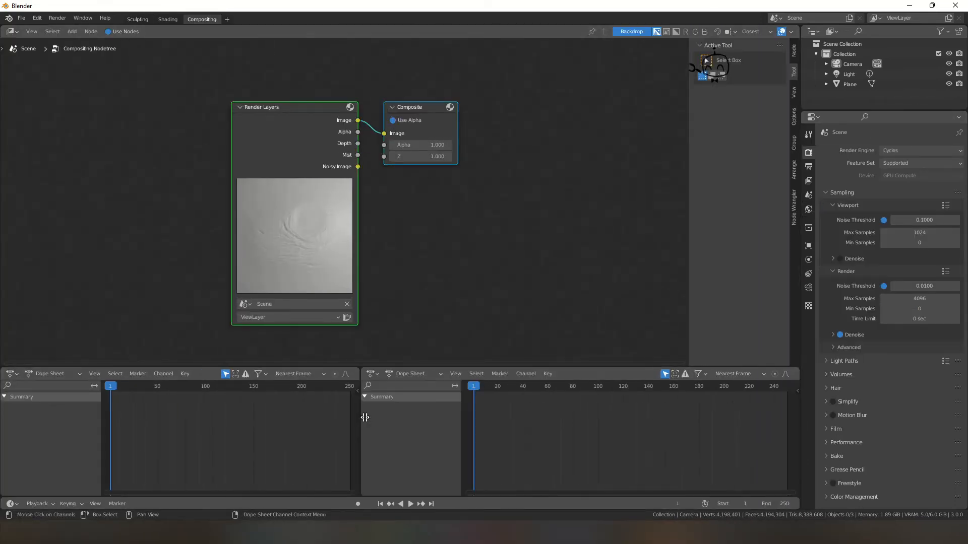
In the Compositing workspace, remove the dope sheet areas and add an Image Editor area showing the Render Result.
{"action": "left_click_drag", "start_coordinate": [365, 417], "coordinate": [281, 375]}
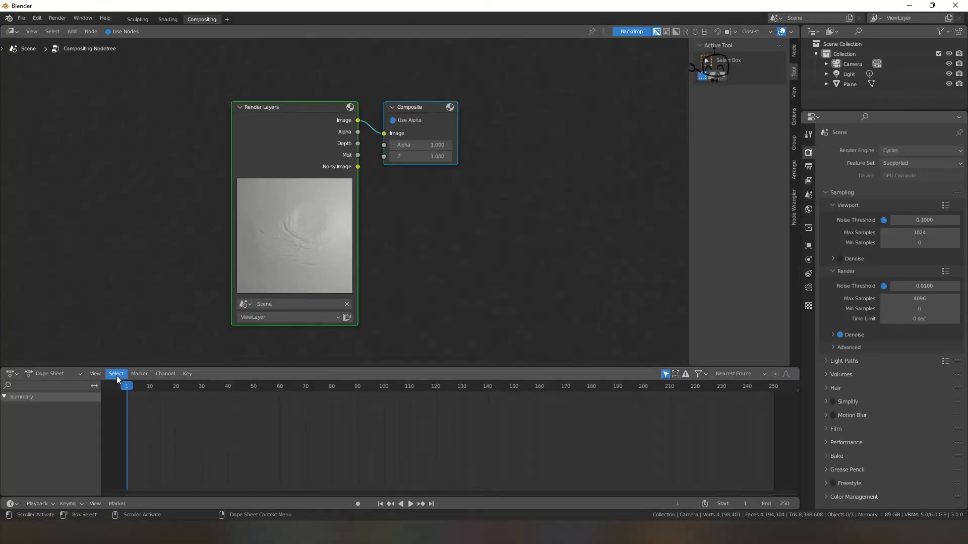
{"action": "left_click_drag", "start_coordinate": [2, 364], "coordinate": [15, 388]}
{"action": "left_click_drag", "start_coordinate": [3, 28], "coordinate": [301, 93]}
{"action": "left_click", "coordinate": [13, 32]}
{"action": "left_click", "coordinate": [38, 70]}
{"action": "left_click", "coordinate": [114, 31]}
{"action": "left_click", "coordinate": [136, 46]}
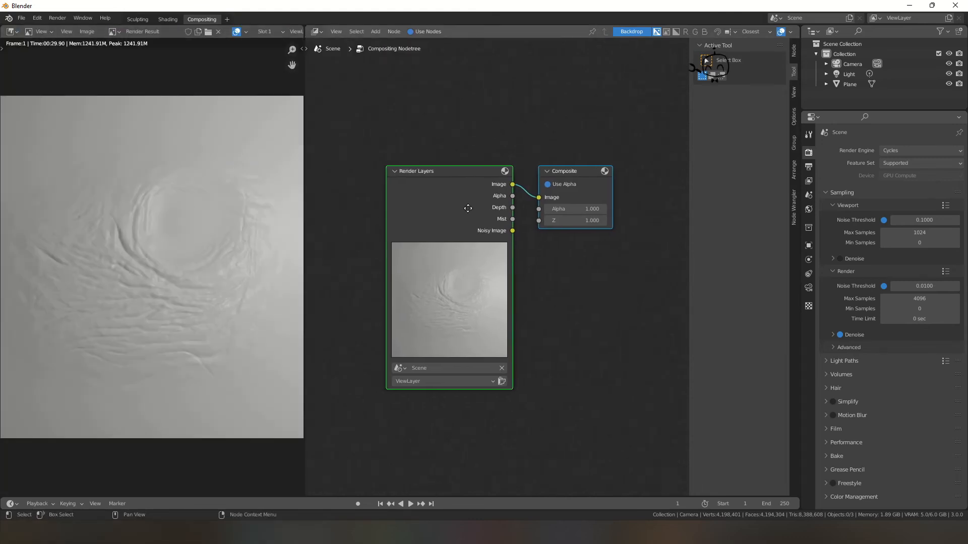
Hide the node editor's sidebar and link the Render Layers Mist output to the Composite image input.
{"action": "key", "text": "n"}
{"action": "left_click_drag", "start_coordinate": [519, 173], "coordinate": [385, 215]}
{"action": "left_click_drag", "start_coordinate": [436, 261], "coordinate": [596, 199]}
Insert an Invert node between the Render Layers and Composite nodes.
{"action": "key", "text": "shift+a"}
{"action": "type", "text": "sinv"}
{"action": "key", "text": "Return"}
{"action": "left_click", "coordinate": [472, 185]}
Rearrange the compositor nodes to make room between Invert and Composite.
{"action": "left_click_drag", "start_coordinate": [547, 174], "coordinate": [603, 229]}
{"action": "key", "text": "g"}
{"action": "left_click", "coordinate": [673, 247]}
{"action": "middle_click_drag", "start_coordinate": [665, 252], "coordinate": [596, 254]}
{"action": "left_click_drag", "start_coordinate": [463, 154], "coordinate": [536, 249]}
{"action": "key", "text": "g"}
{"action": "left_click", "coordinate": [425, 287]}
Insert an RGB Curves node before Composite and bend its curve downward, with the lower point at X 0.40, Y 0.075.
{"action": "key", "text": "shift+a"}
{"action": "key", "text": "s"}
{"action": "left_click", "coordinate": [480, 288]}
{"action": "left_click", "coordinate": [530, 277]}
{"action": "left_click_drag", "start_coordinate": [524, 312], "coordinate": [569, 314]}
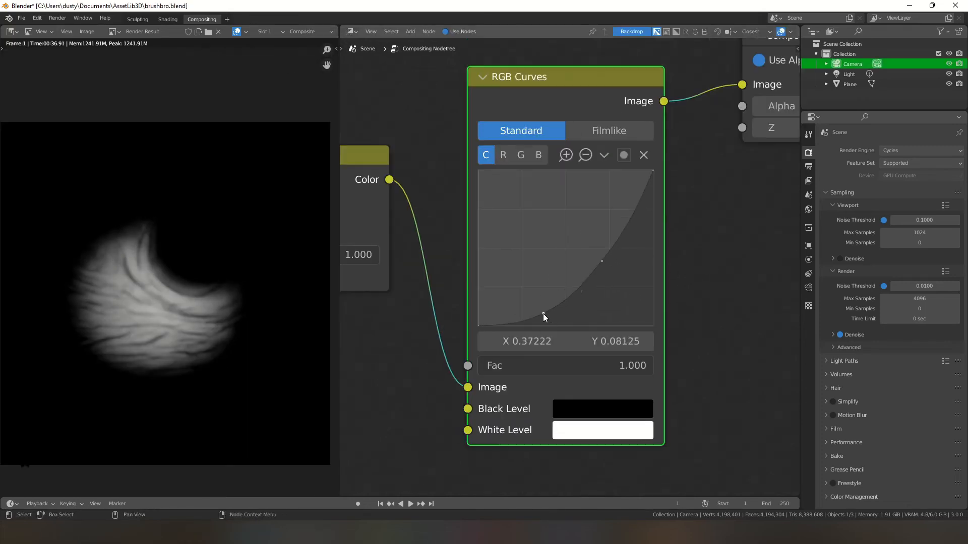
{"action": "mouse_move", "coordinate": [543, 316]}
{"action": "left_mouse_down"}
{"action": "mouse_move", "coordinate": [597, 274]}
{"action": "mouse_move", "coordinate": [544, 315]}
{"action": "left_mouse_up"}
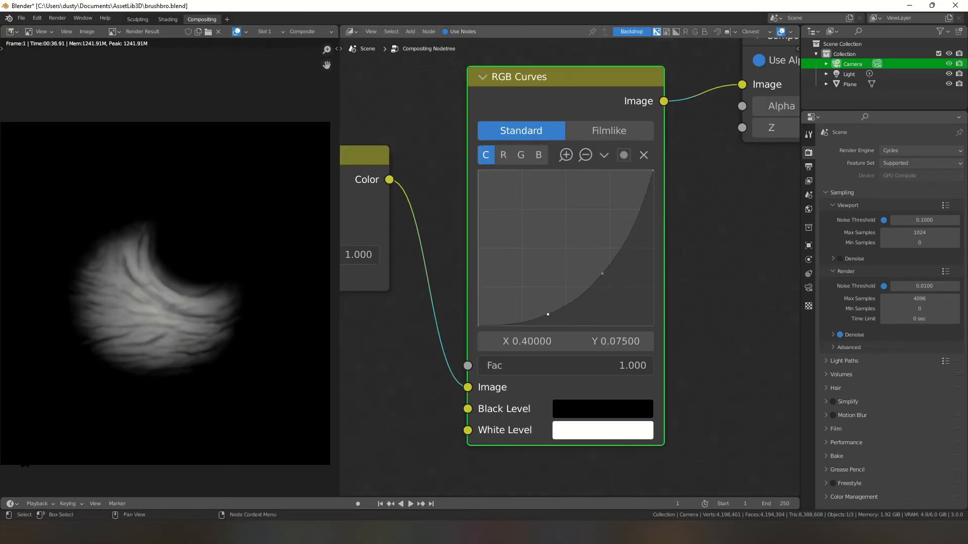
In the rhino scene, stamp the rendered wrinkle alpha beneath the eye and reposition its stencil over the turned head.
{"action": "left_click_drag", "start_coordinate": [454, 343], "coordinate": [465, 273]}
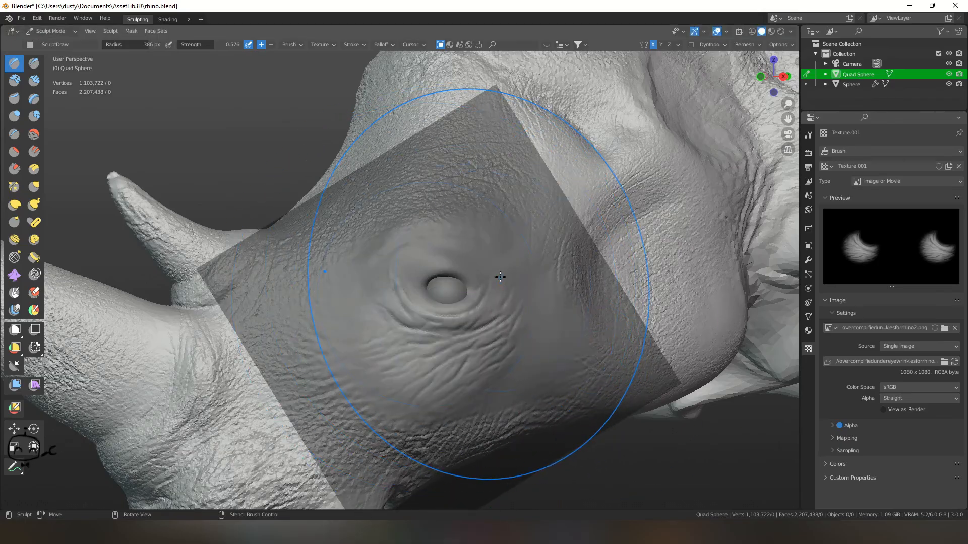
{"action": "scroll", "coordinate": [500, 277], "scroll_direction": "down", "scroll_amount": 8}
{"action": "middle_click_drag", "start_coordinate": [500, 277], "coordinate": [600, 226]}
{"action": "scroll", "coordinate": [524, 303], "scroll_direction": "up", "scroll_amount": 9}
{"action": "right_click_drag", "start_coordinate": [597, 353], "coordinate": [546, 294]}
{"action": "right_click_drag", "start_coordinate": [545, 293], "coordinate": [553, 294], "text": "shift"}
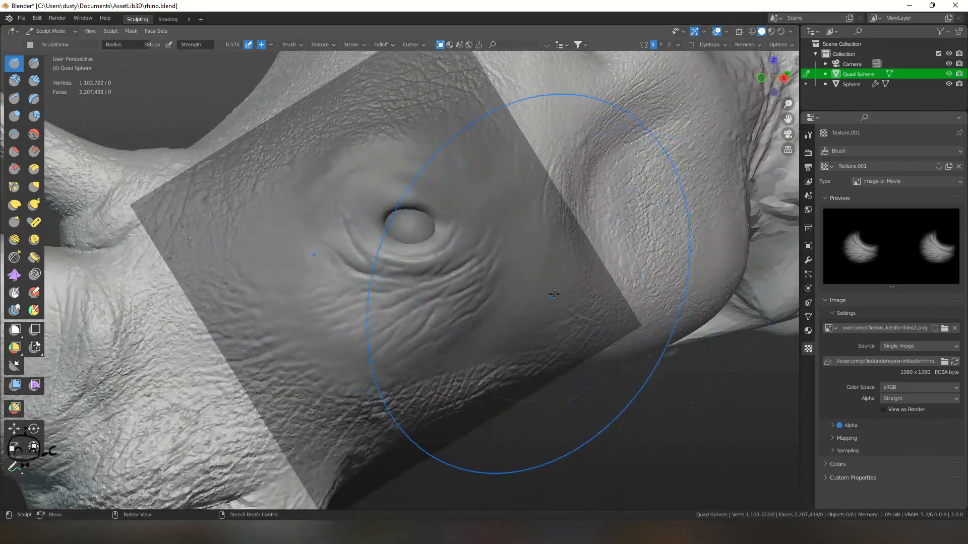
Scale up the wrinkle stencil around the eye and stamp larger wrinkles beneath it with the Draw brush.
{"action": "scroll", "coordinate": [553, 294], "scroll_direction": "down", "scroll_amount": 3}
{"action": "middle_click_drag", "start_coordinate": [554, 293], "coordinate": [542, 243]}
{"action": "scroll", "coordinate": [564, 272], "scroll_direction": "up", "scroll_amount": 5}
{"action": "scroll", "coordinate": [531, 282], "scroll_direction": "down", "scroll_amount": 8}
{"action": "mouse_move", "coordinate": [597, 287]}
{"action": "right_mouse_down", "text": "shift"}
{"action": "mouse_move", "coordinate": [665, 302]}
{"action": "mouse_move", "coordinate": [603, 304]}
{"action": "right_mouse_up", "text": "shift"}
{"action": "scroll", "coordinate": [544, 287], "scroll_direction": "up", "scroll_amount": 4}
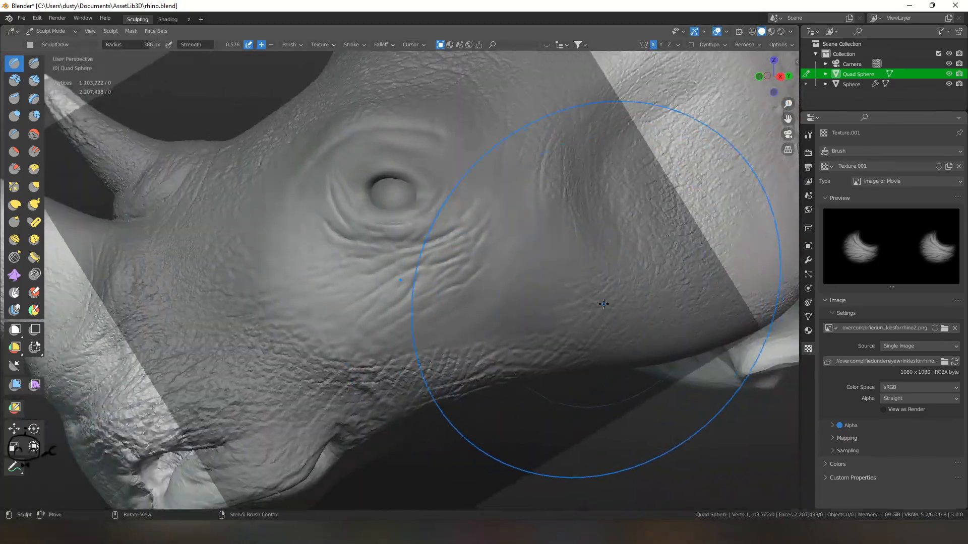
{"action": "mouse_move", "coordinate": [585, 295]}
{"action": "left_mouse_down"}
{"action": "mouse_move", "coordinate": [468, 270]}
{"action": "mouse_move", "coordinate": [454, 248]}
{"action": "mouse_move", "coordinate": [359, 233]}
{"action": "left_mouse_up"}
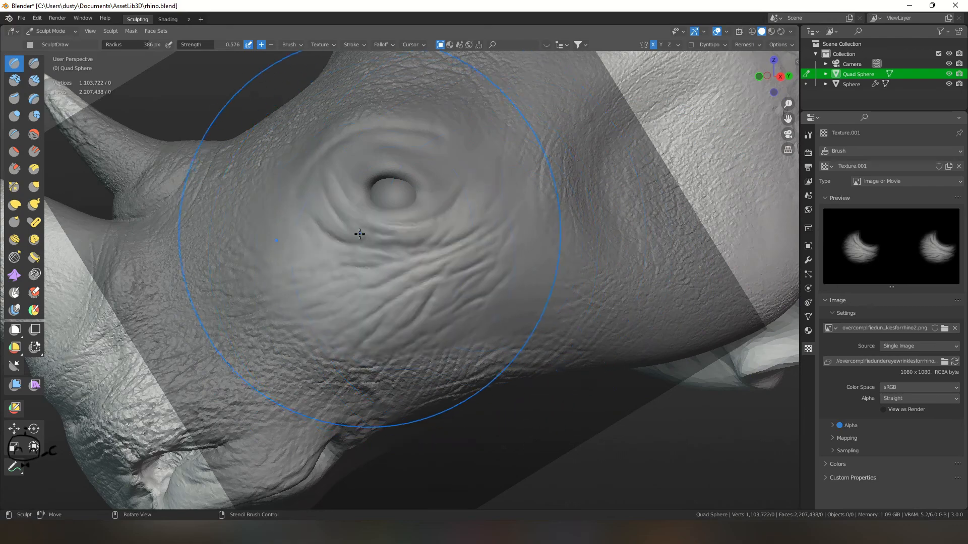
Switch the rhino to Object Mode and examine the eye wrinkles and the whole head from several angles.
{"action": "scroll", "coordinate": [359, 234], "scroll_direction": "down", "scroll_amount": 5}
{"action": "key", "text": "ctrl+Tab"}
{"action": "left_click", "coordinate": [432, 305]}
{"action": "scroll", "coordinate": [522, 363], "scroll_direction": "down", "scroll_amount": 3}
{"action": "scroll", "coordinate": [522, 363], "scroll_direction": "up", "scroll_amount": 10}
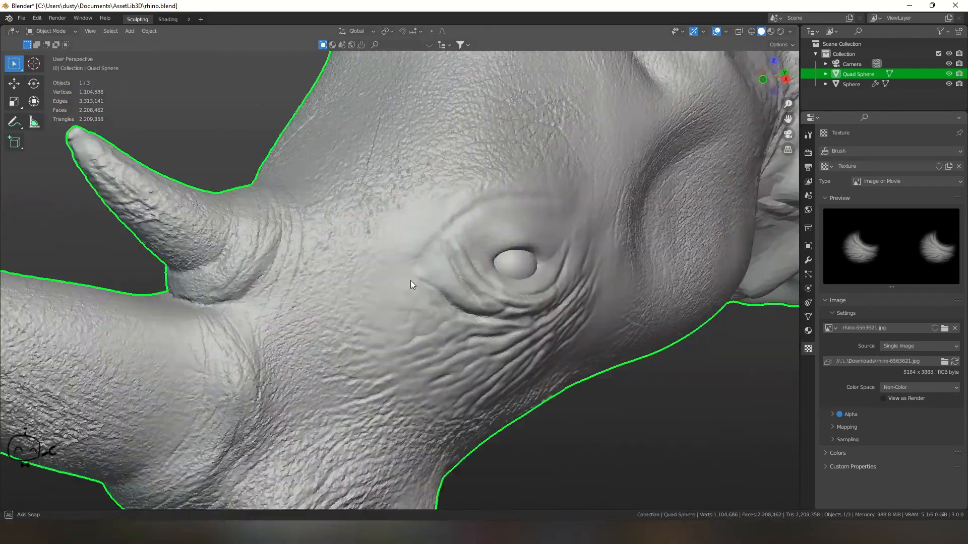
{"action": "middle_click_drag", "start_coordinate": [410, 280], "coordinate": [520, 286]}
{"action": "scroll", "coordinate": [519, 285], "scroll_direction": "down", "scroll_amount": 2}
{"action": "scroll", "coordinate": [497, 232], "scroll_direction": "down", "scroll_amount": 4}
{"action": "middle_click_drag", "start_coordinate": [547, 335], "coordinate": [546, 262]}
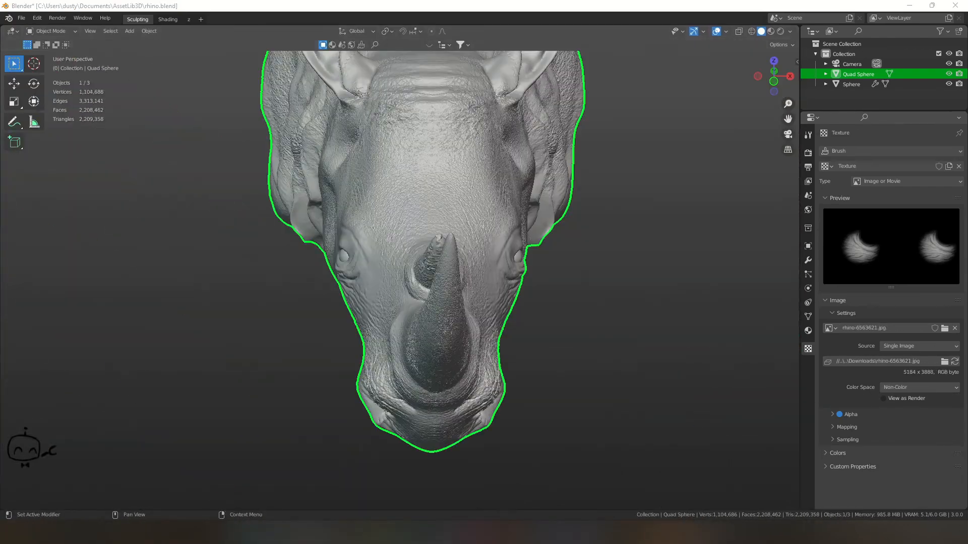